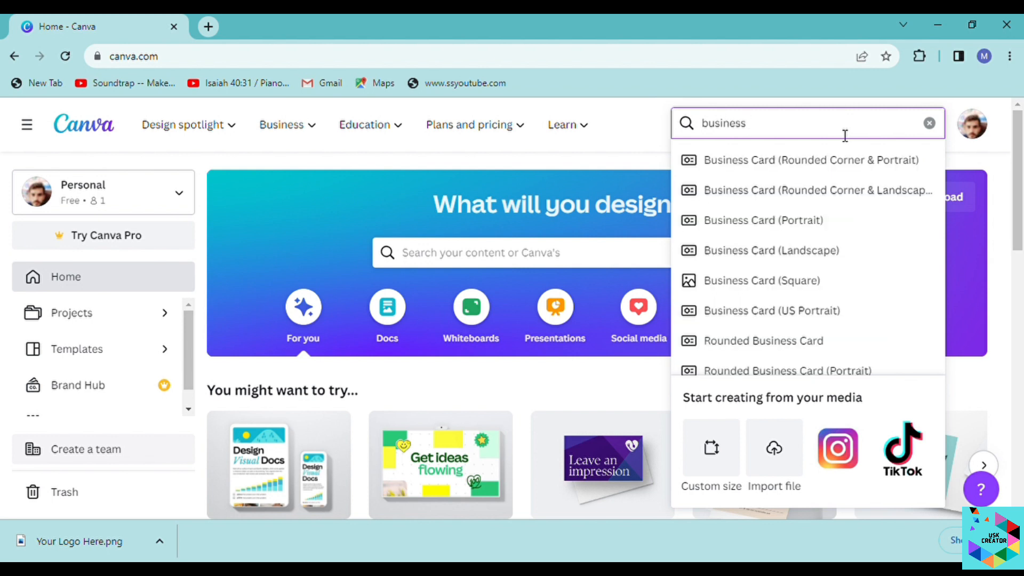
# Step: Create a blank Business Card (Landscape) design from the design type suggestions
pyautogui.click(808, 246)
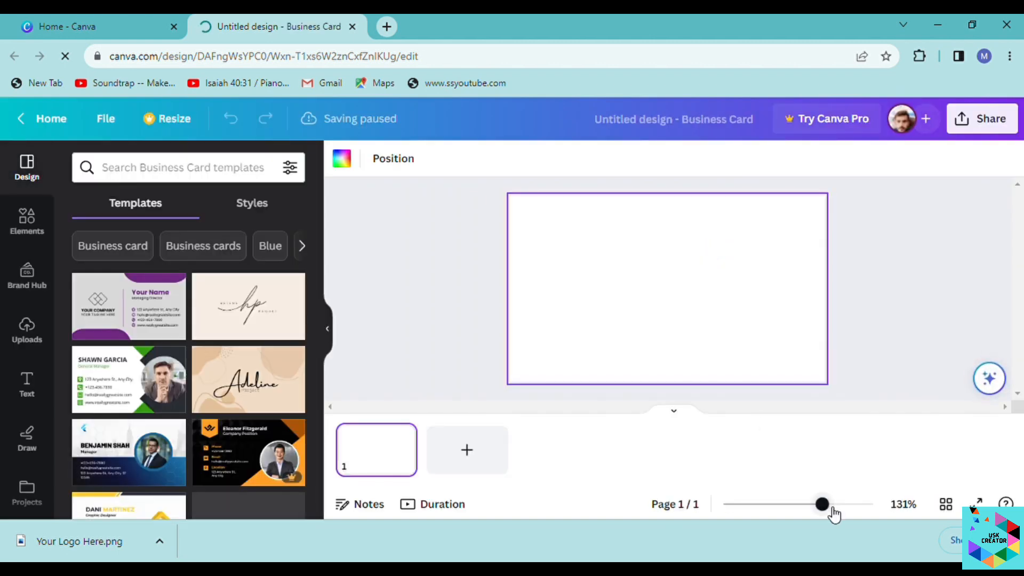
pyautogui.click(830, 506)
pyautogui.moveTo(834, 514); pyautogui.dragTo(831, 513)
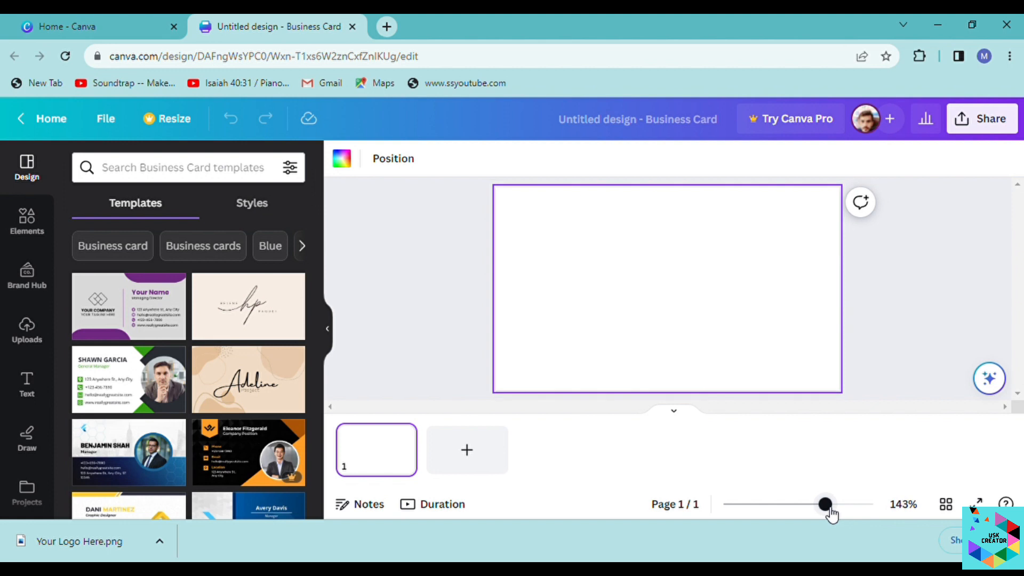
pyautogui.click(381, 331)
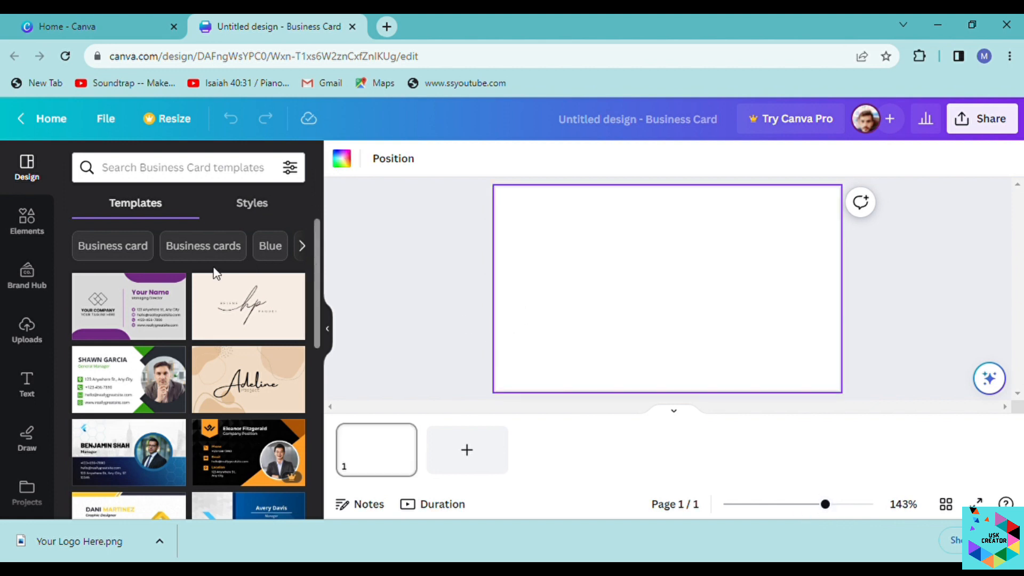
pyautogui.moveTo(315, 270); pyautogui.dragTo(313, 401)
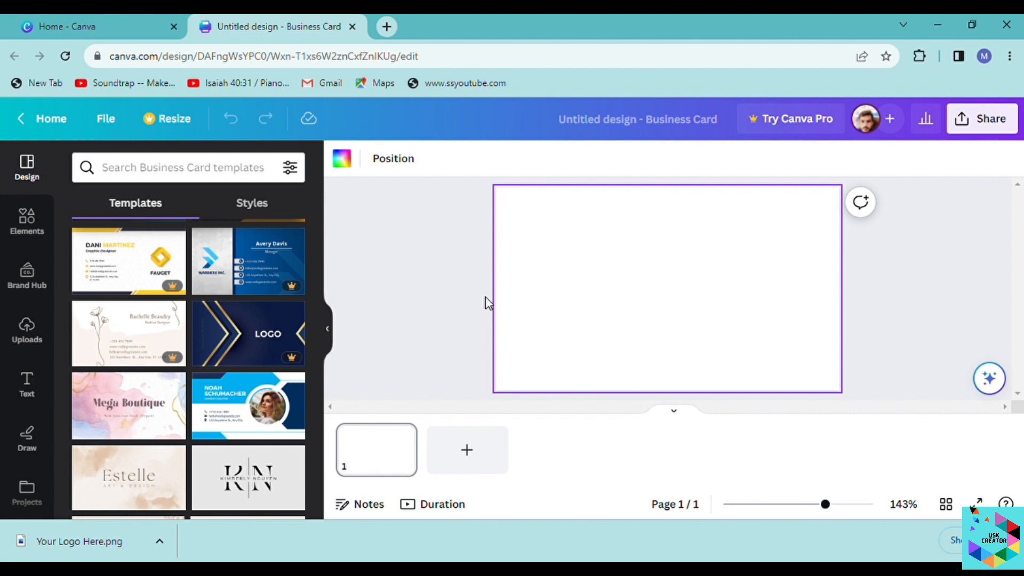
# Step: Set the card's background to solid black from the default colors
pyautogui.click(342, 160)
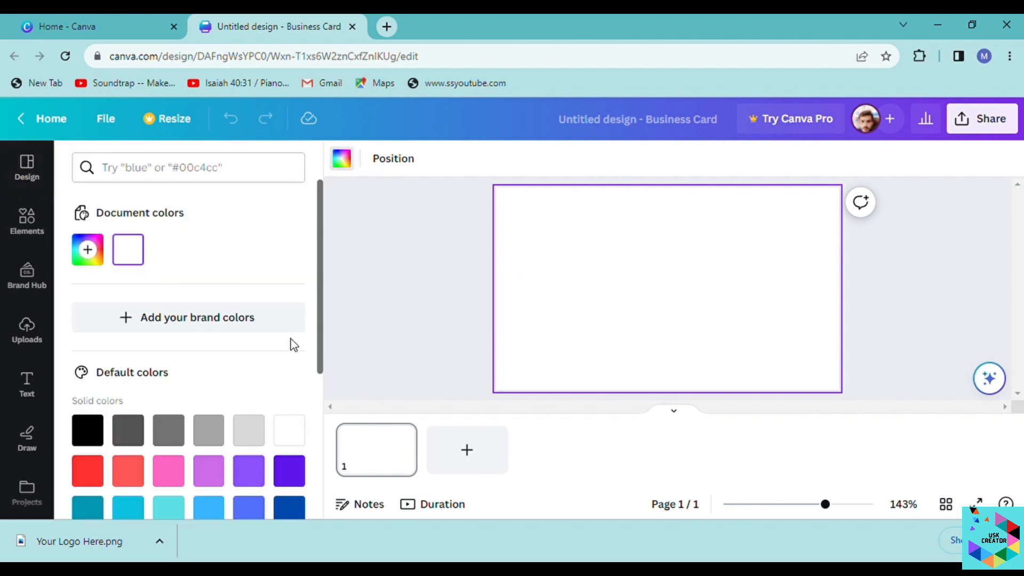
pyautogui.scroll(-2, 325, 306)
pyautogui.click(86, 338)
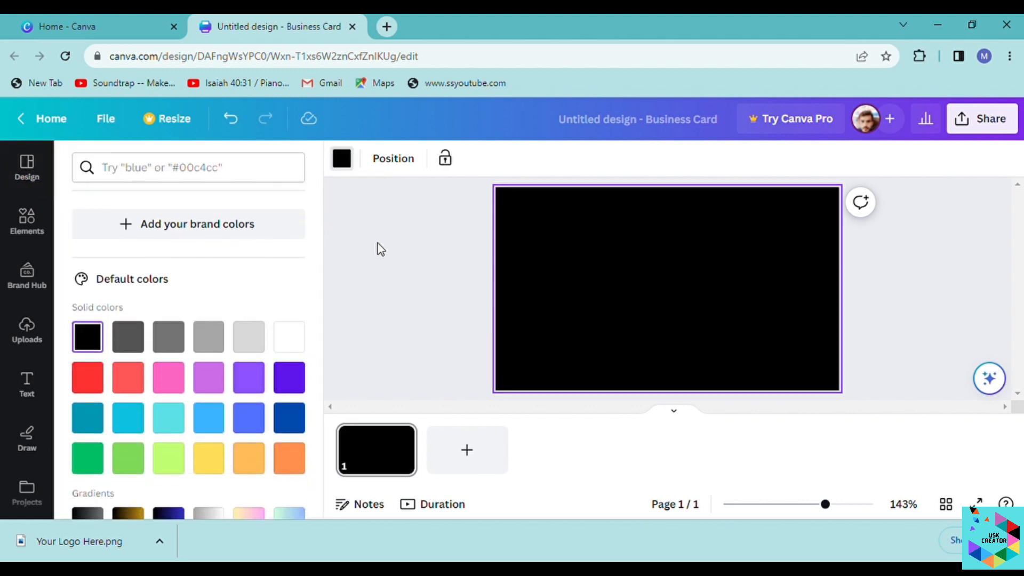
pyautogui.click(392, 253)
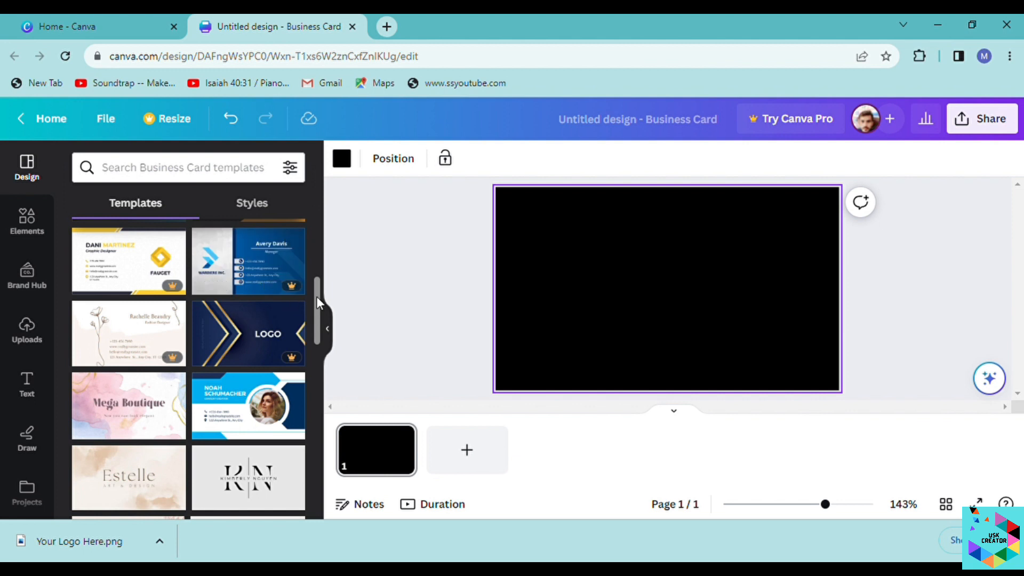
# Step: Add a right-slanting parallelogram from Lines & Shapes and place it in the card's upper right as a wide band
pyautogui.click(29, 232)
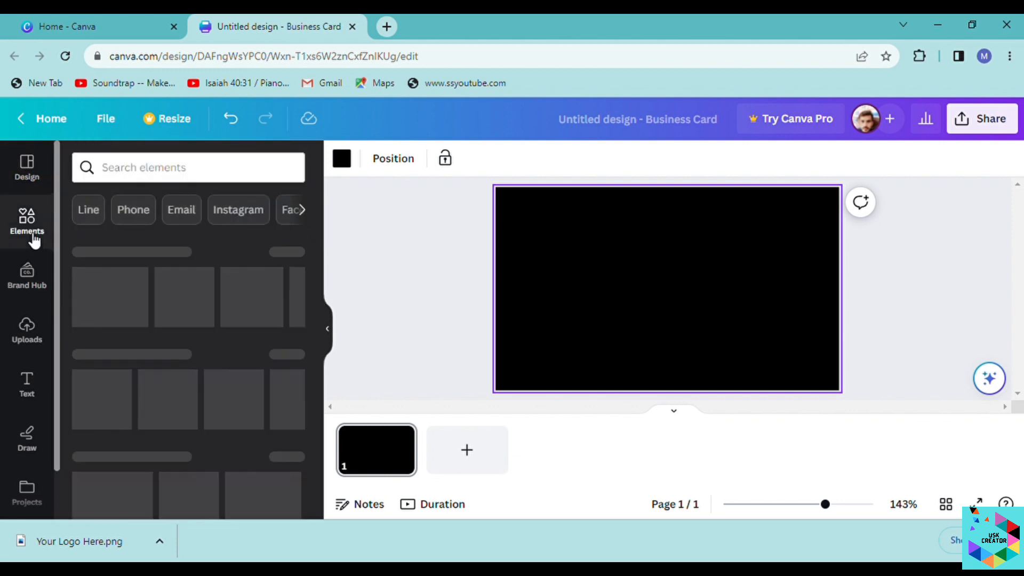
pyautogui.moveTo(319, 249); pyautogui.dragTo(320, 275)
pyautogui.click(296, 247)
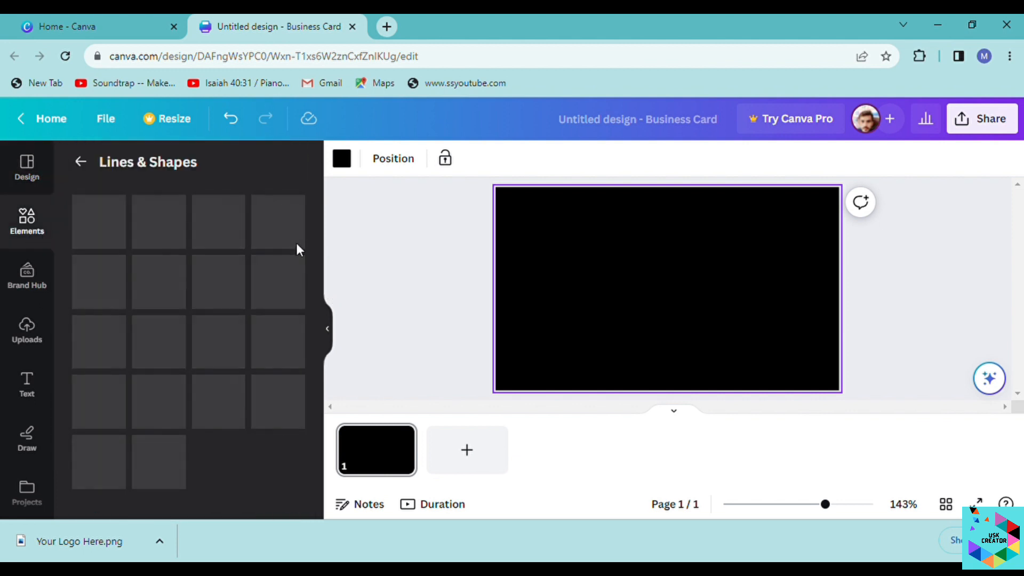
pyautogui.moveTo(320, 207); pyautogui.dragTo(321, 446)
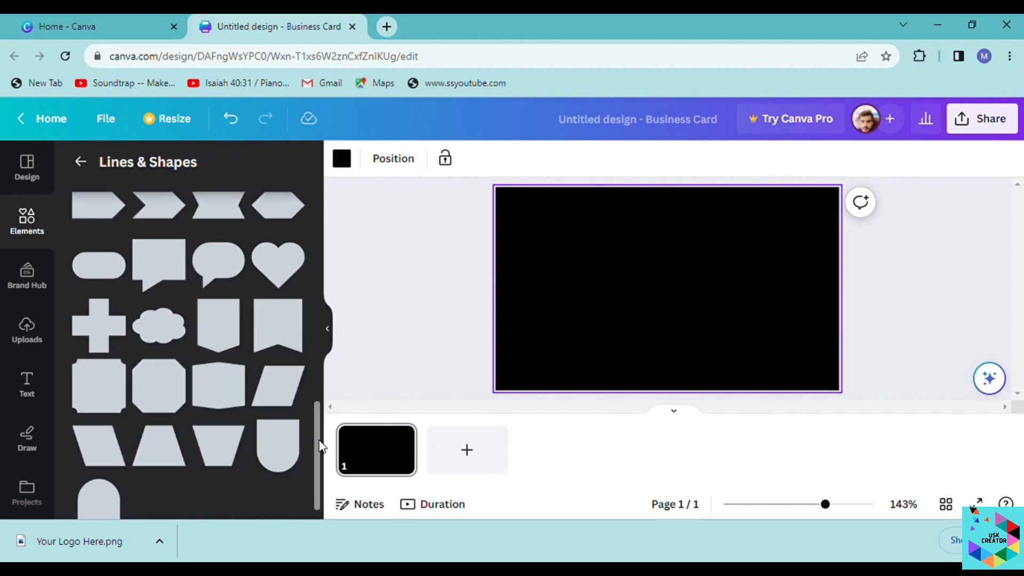
pyautogui.click(286, 401)
pyautogui.click(704, 288)
pyautogui.moveTo(683, 288); pyautogui.dragTo(840, 232)
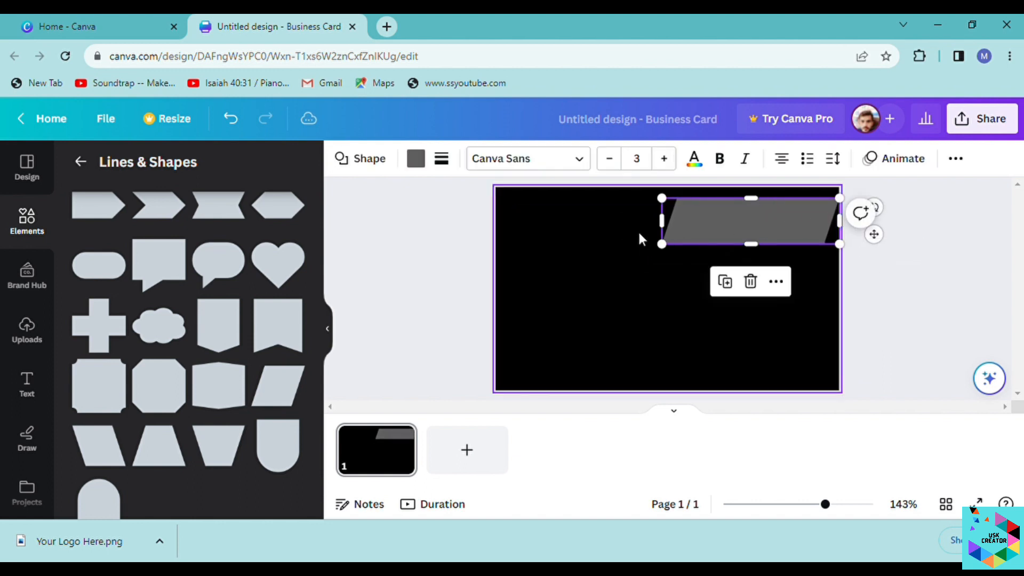
# Step: Fit the parallelogram as a thin band flush with the card's top edge, extending past its right edge
pyautogui.moveTo(663, 221); pyautogui.dragTo(685, 219)
pyautogui.moveTo(845, 209); pyautogui.dragTo(858, 212)
pyautogui.moveTo(780, 216); pyautogui.dragTo(756, 217)
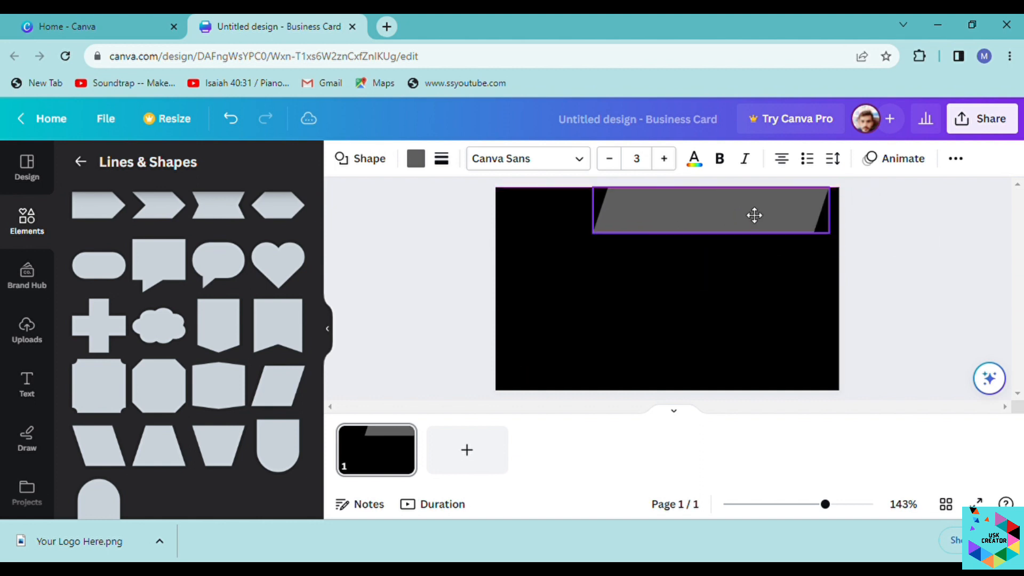
pyautogui.moveTo(849, 215)
pyautogui.mouseDown()
pyautogui.moveTo(879, 216)
pyautogui.moveTo(858, 213)
pyautogui.mouseUp()
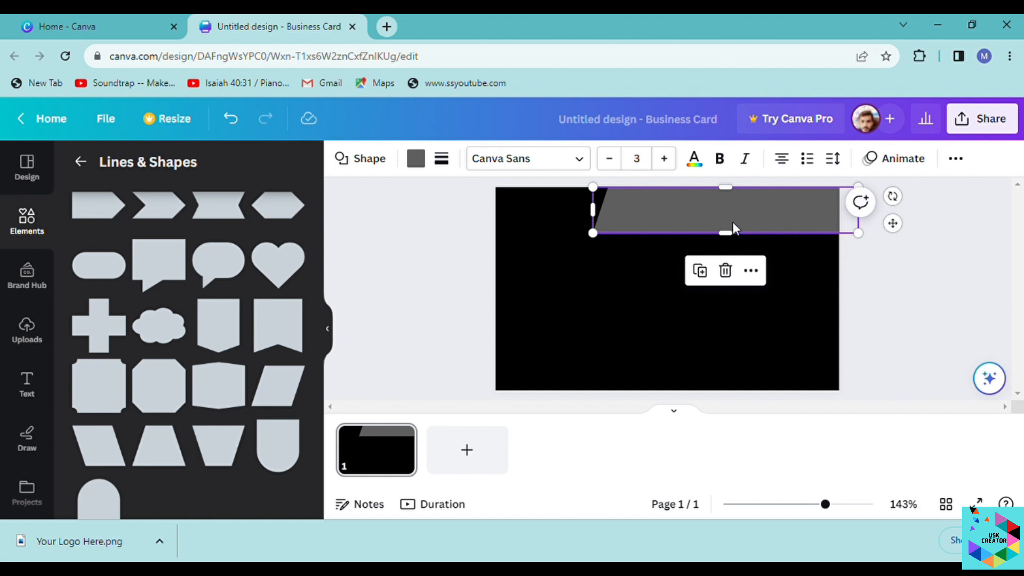
pyautogui.moveTo(730, 242); pyautogui.dragTo(729, 225)
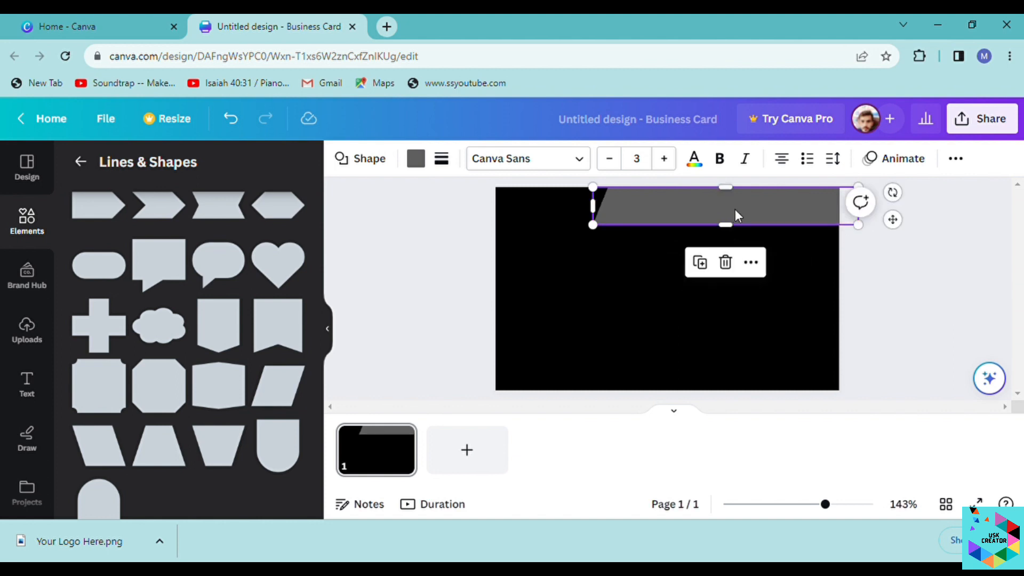
pyautogui.click(667, 240)
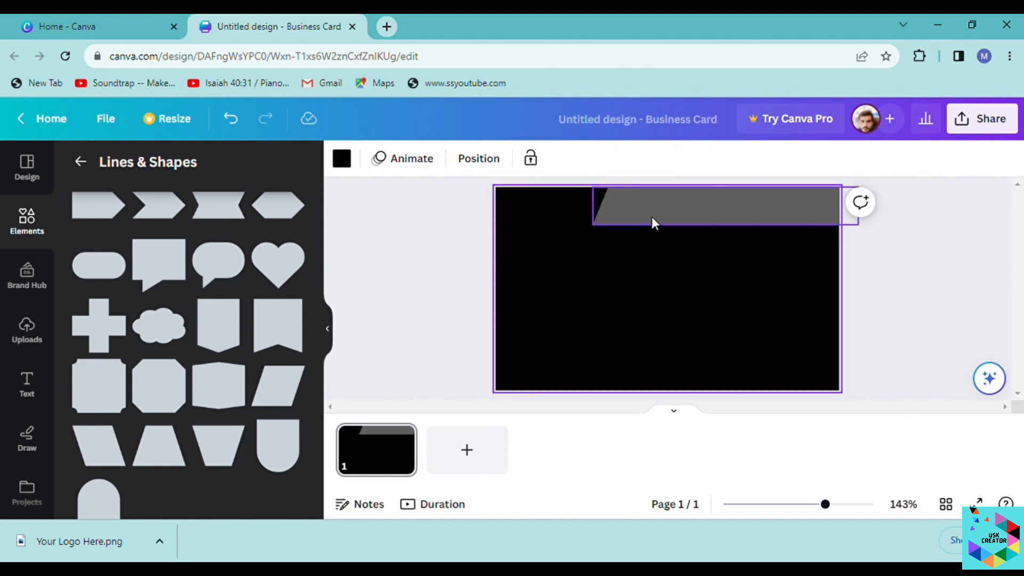
pyautogui.click(631, 215)
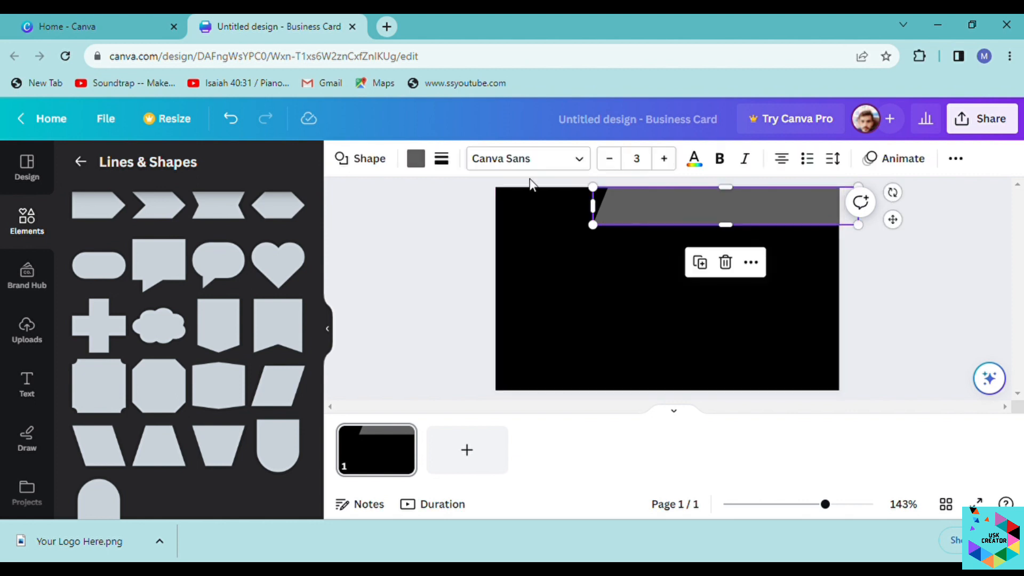
# Step: Recolor the parallelogram band at the card's top edge to white
pyautogui.click(422, 162)
pyautogui.click(247, 246)
pyautogui.click(592, 242)
# Step: Duplicate the white band and place the copy along the card's bottom edge, running off its left side
pyautogui.click(692, 220)
pyautogui.moveTo(726, 224); pyautogui.dragTo(555, 374)
pyautogui.click(662, 264)
pyautogui.click(694, 215)
pyautogui.click(699, 259)
pyautogui.click(671, 326)
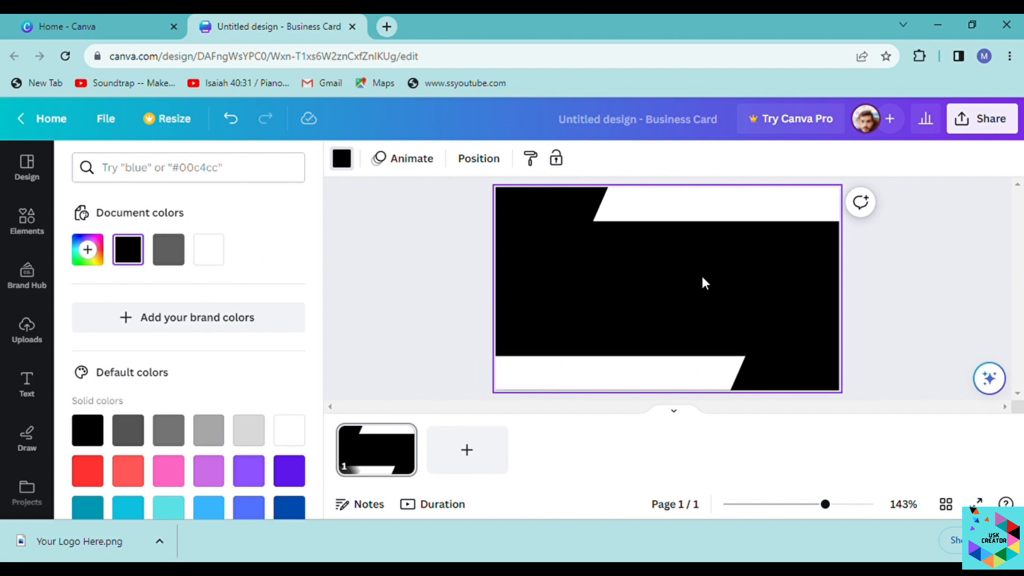
# Step: Place a duplicate of the top white band slightly up and right of the original
pyautogui.moveTo(726, 212); pyautogui.dragTo(709, 196)
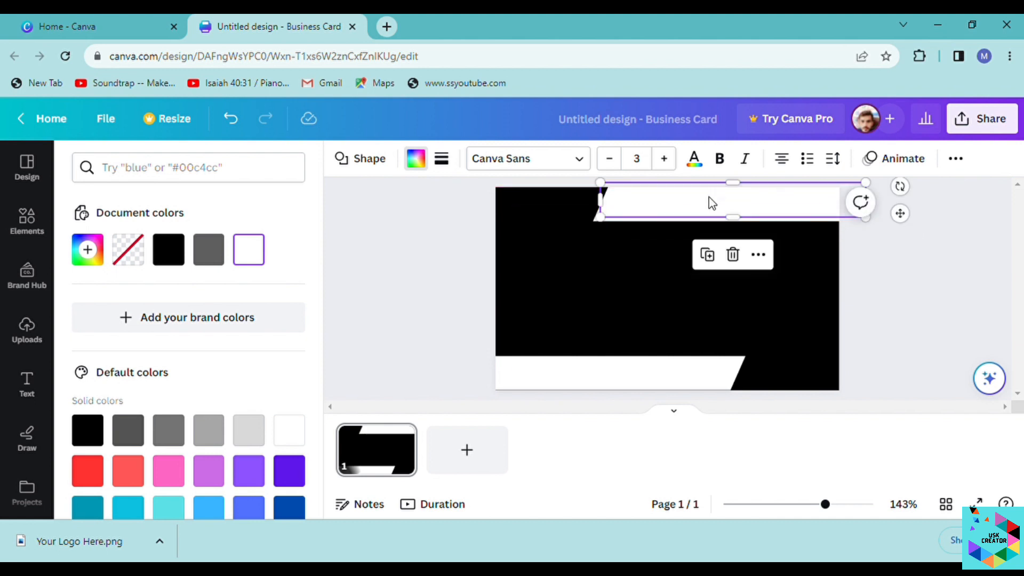
pyautogui.click(685, 252)
pyautogui.click(707, 200)
# Step: Fill the offset top band with the medium grey solid color so the white band behind forms its border
pyautogui.click(417, 159)
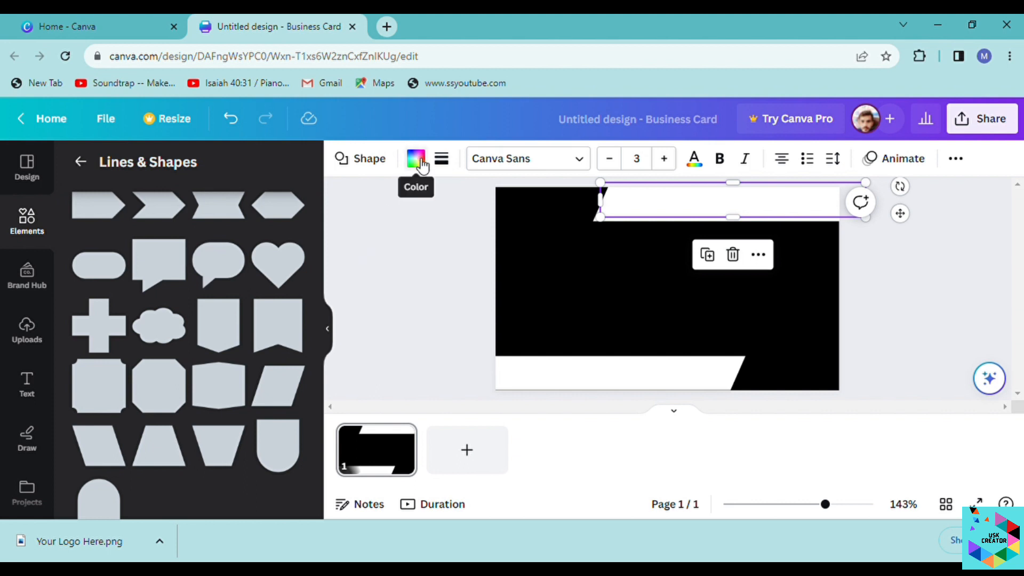
pyautogui.click(417, 159)
pyautogui.moveTo(318, 264); pyautogui.dragTo(318, 390)
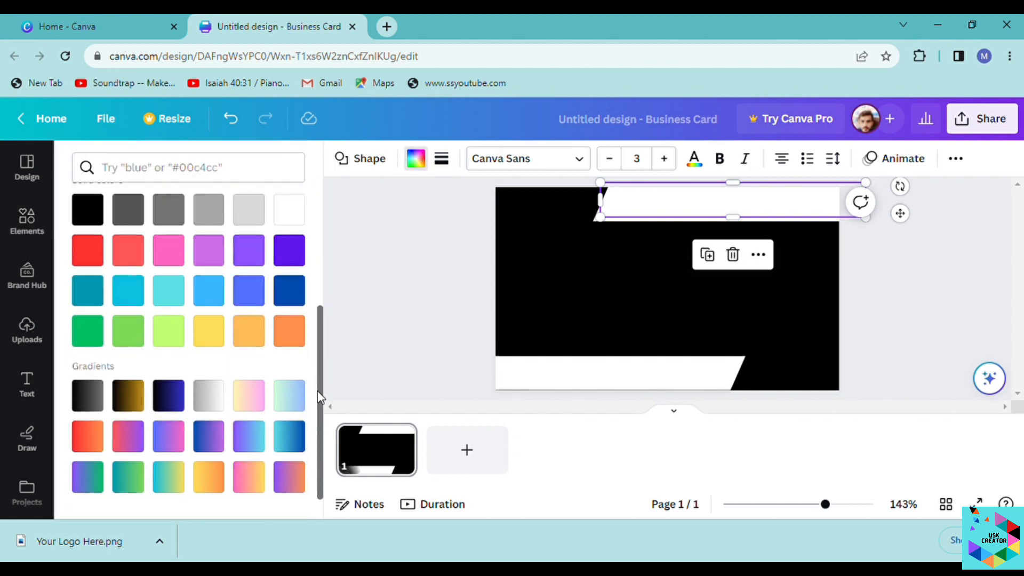
pyautogui.click(169, 209)
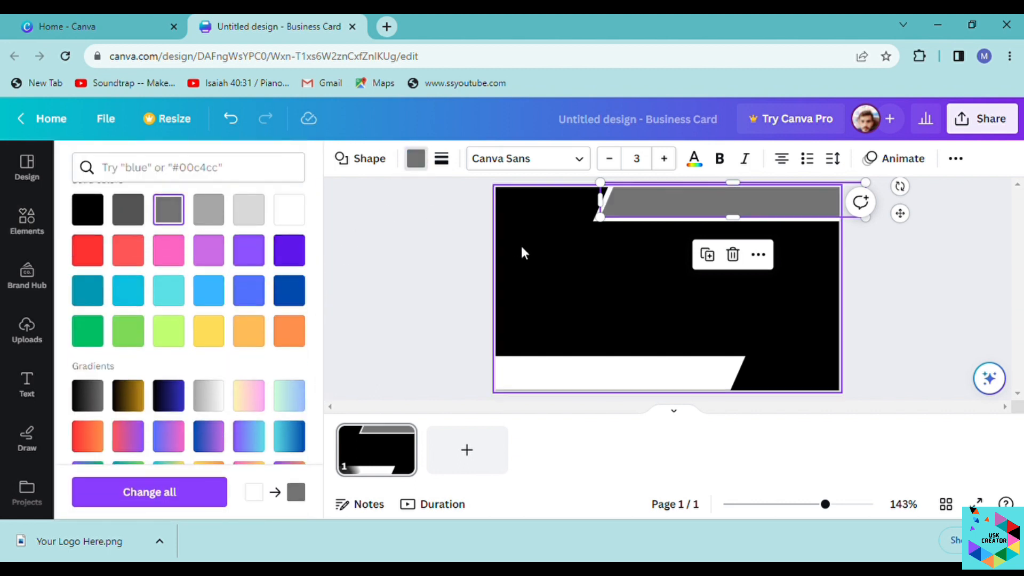
pyautogui.click(574, 250)
pyautogui.click(687, 206)
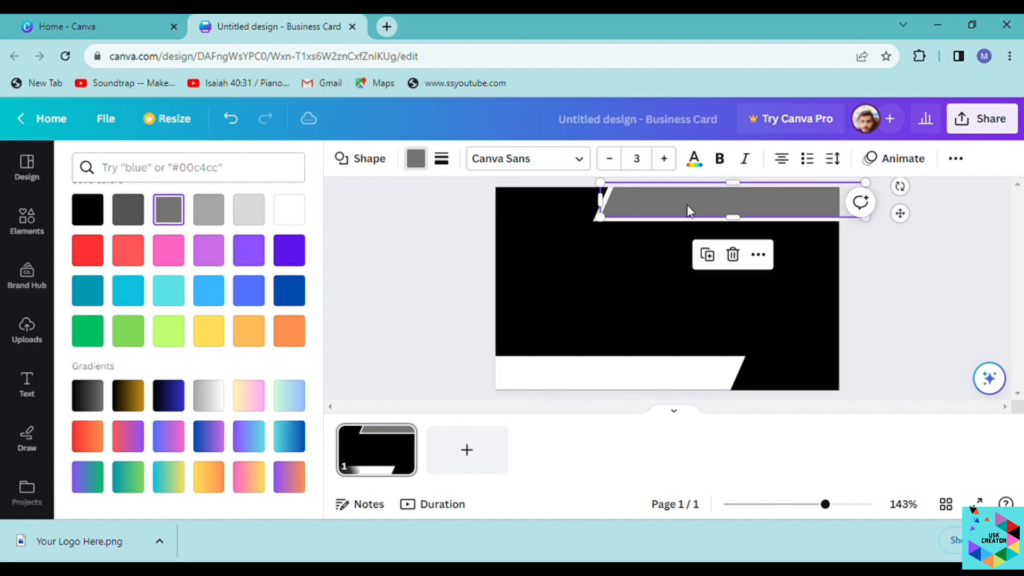
pyautogui.click(634, 267)
# Step: Duplicate the bottom white band and shift the copy slightly down and left of the original
pyautogui.click(640, 377)
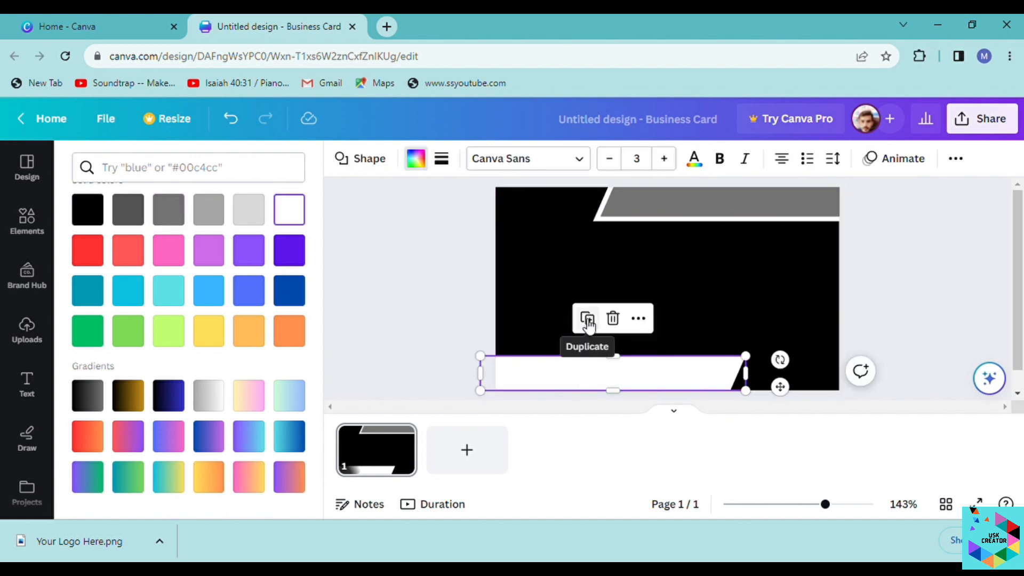
pyautogui.click(588, 320)
pyautogui.moveTo(622, 391)
pyautogui.mouseDown()
pyautogui.moveTo(642, 382)
pyautogui.moveTo(619, 376)
pyautogui.mouseUp()
pyautogui.click(696, 344)
pyautogui.click(676, 374)
pyautogui.moveTo(664, 370); pyautogui.dragTo(685, 370)
pyautogui.click(667, 360)
pyautogui.click(657, 370)
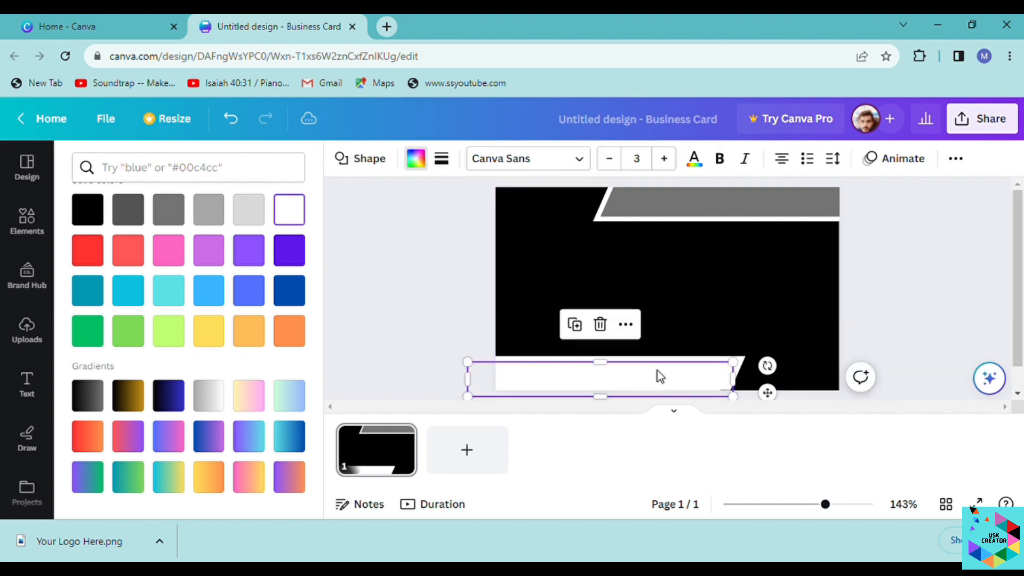
# Step: Fill the bottom copy with the same medium grey and nudge it to leave an even white border
pyautogui.click(170, 208)
pyautogui.moveTo(632, 375); pyautogui.dragTo(645, 379)
pyautogui.click(729, 319)
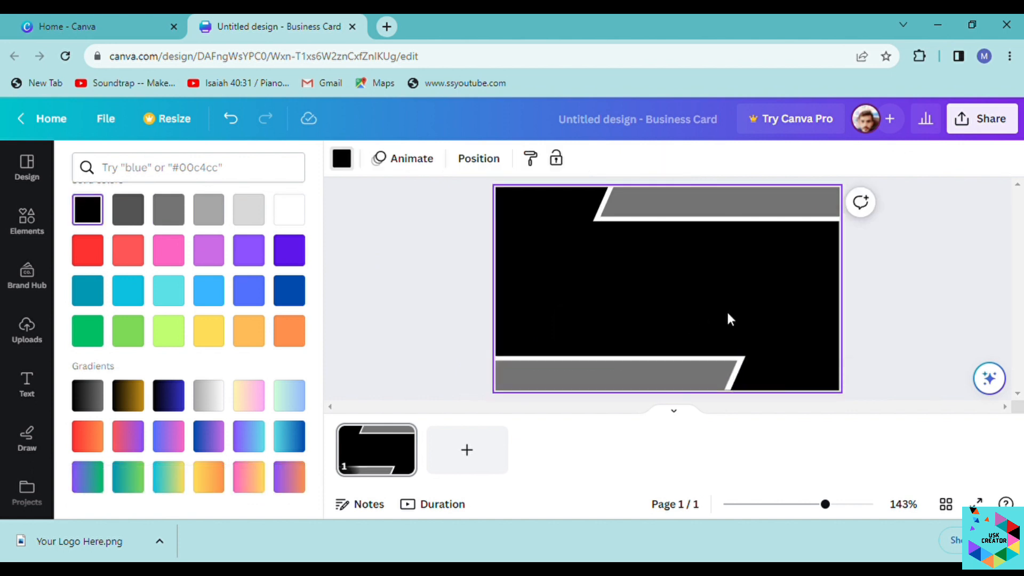
# Step: Search the elements for "logo" and list all matching graphics
pyautogui.click(27, 224)
pyautogui.click(80, 160)
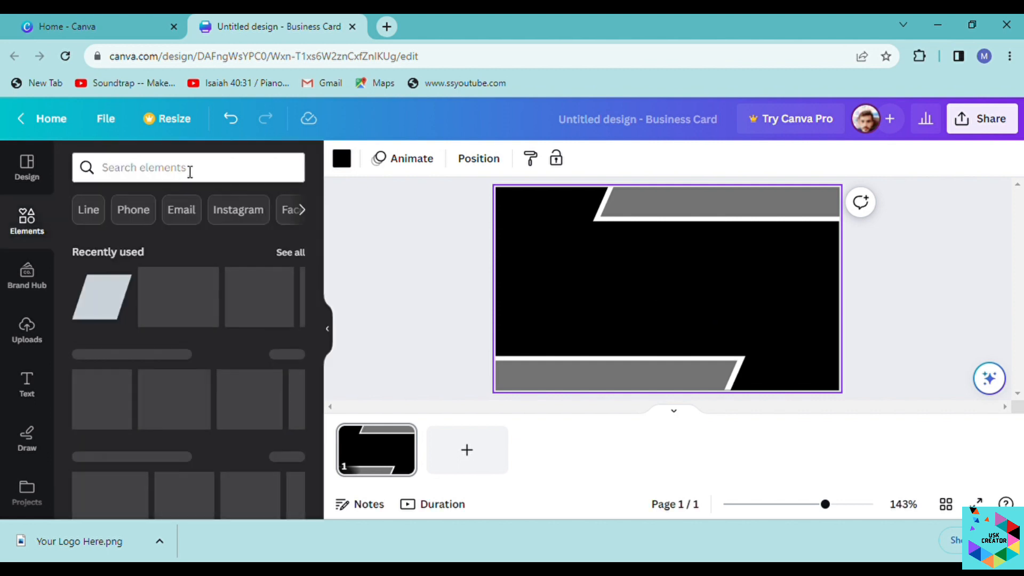
pyautogui.click(190, 169)
pyautogui.write('lo')
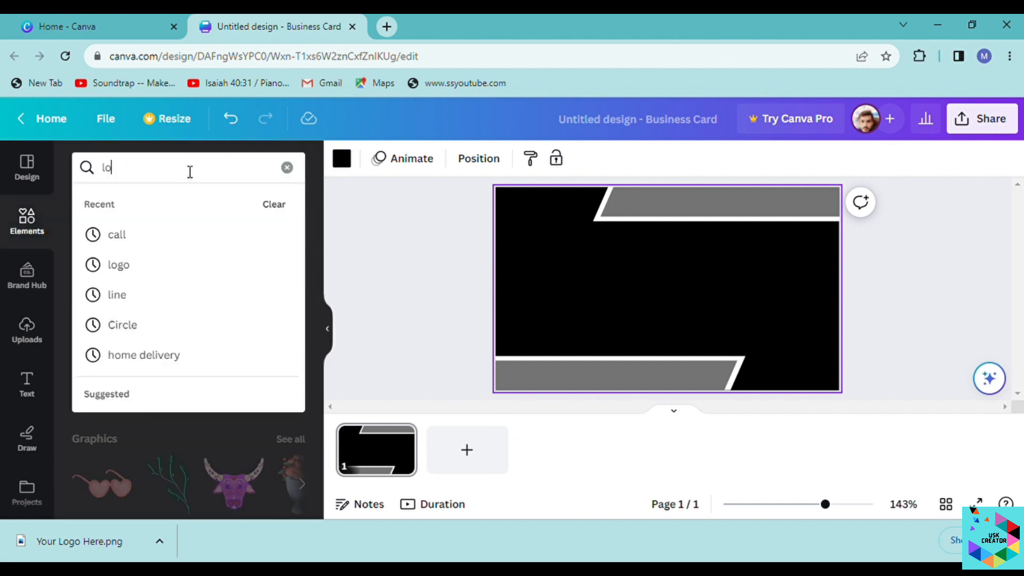
pyautogui.write('go')
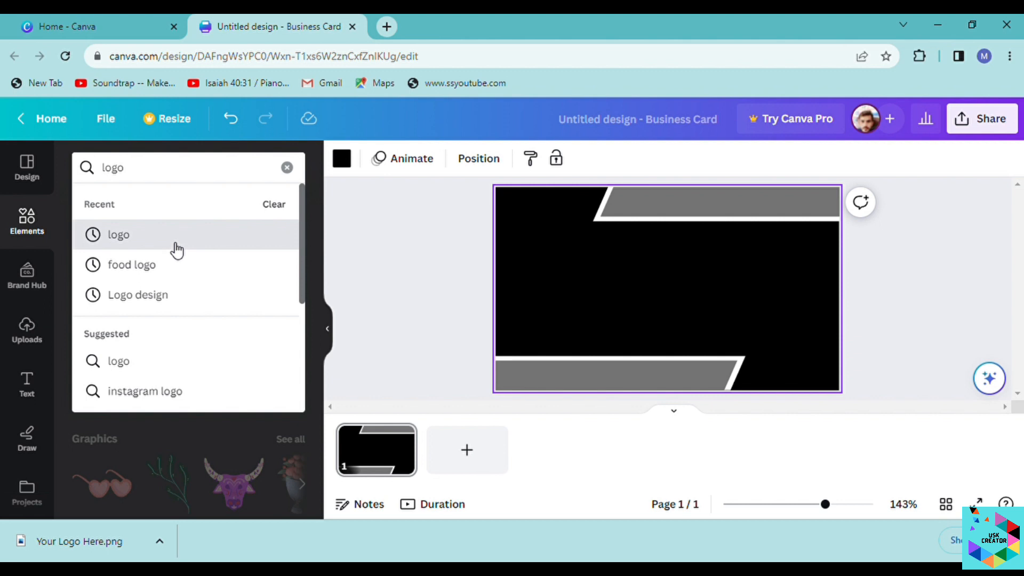
pyautogui.click(174, 244)
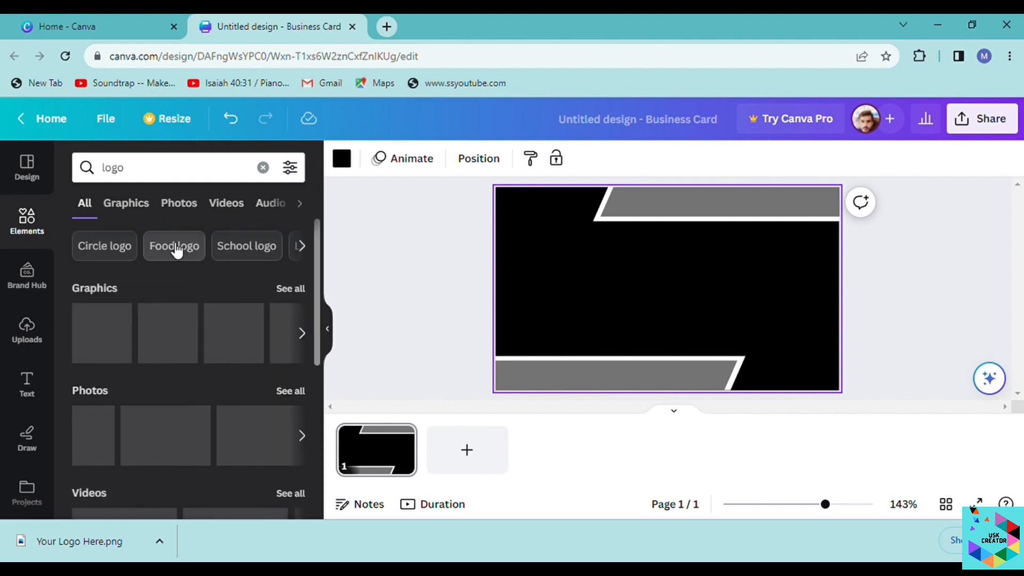
pyautogui.click(299, 291)
# Step: Insert the blue angular F-shaped logo graphic, shrink it slightly and place it on the left half of the card
pyautogui.scroll(-4, 314, 288)
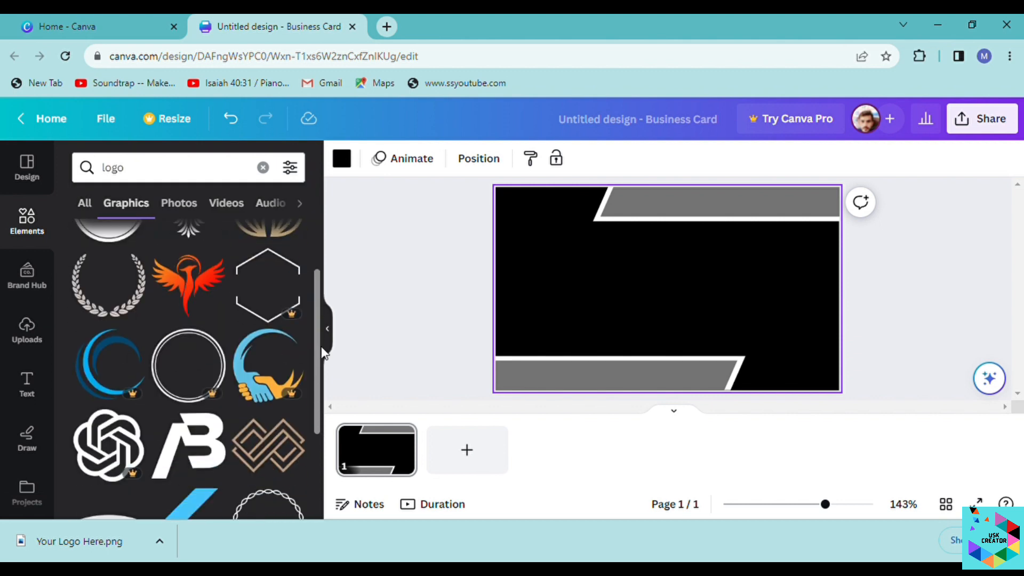
pyautogui.click(199, 432)
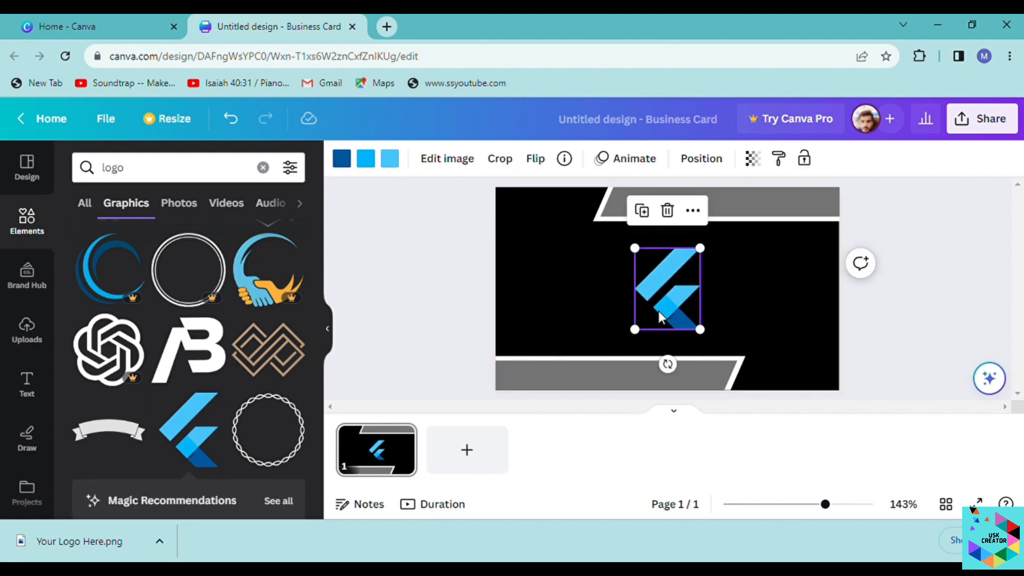
pyautogui.moveTo(645, 257); pyautogui.dragTo(548, 274)
pyautogui.click(615, 291)
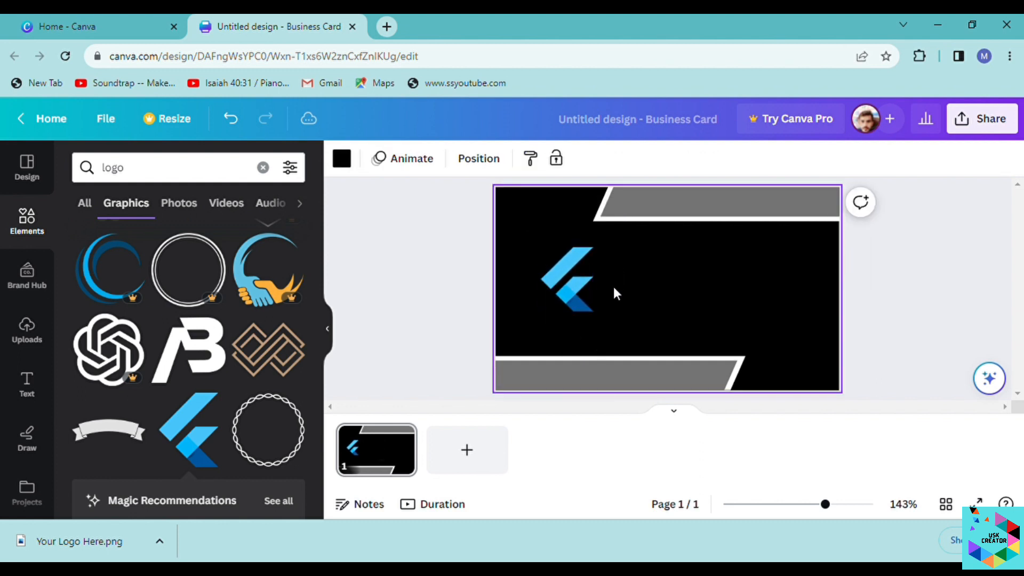
pyautogui.click(578, 286)
pyautogui.click(673, 308)
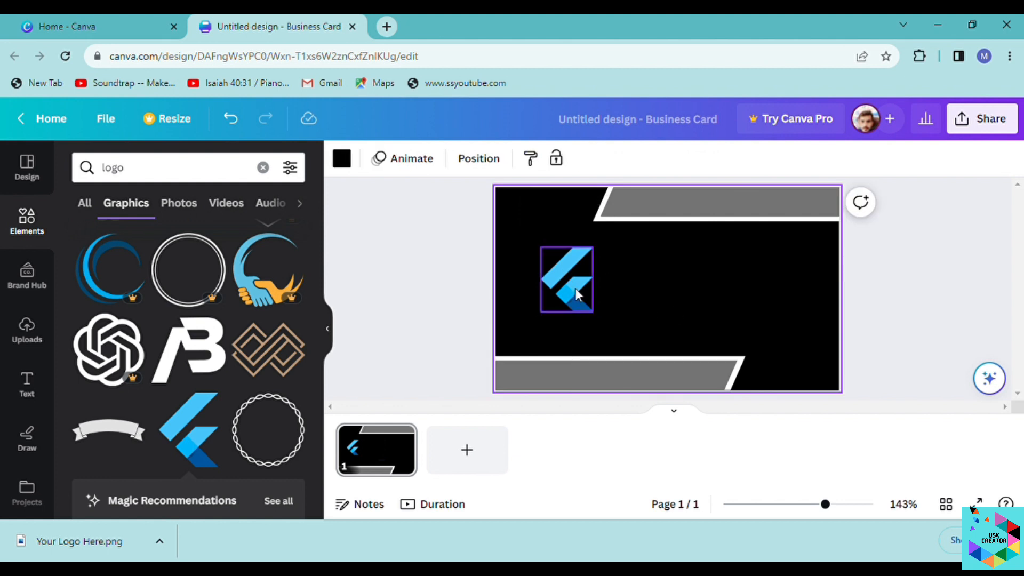
# Step: Add a subheading text box to the card reading "Your logo here"
pyautogui.click(27, 383)
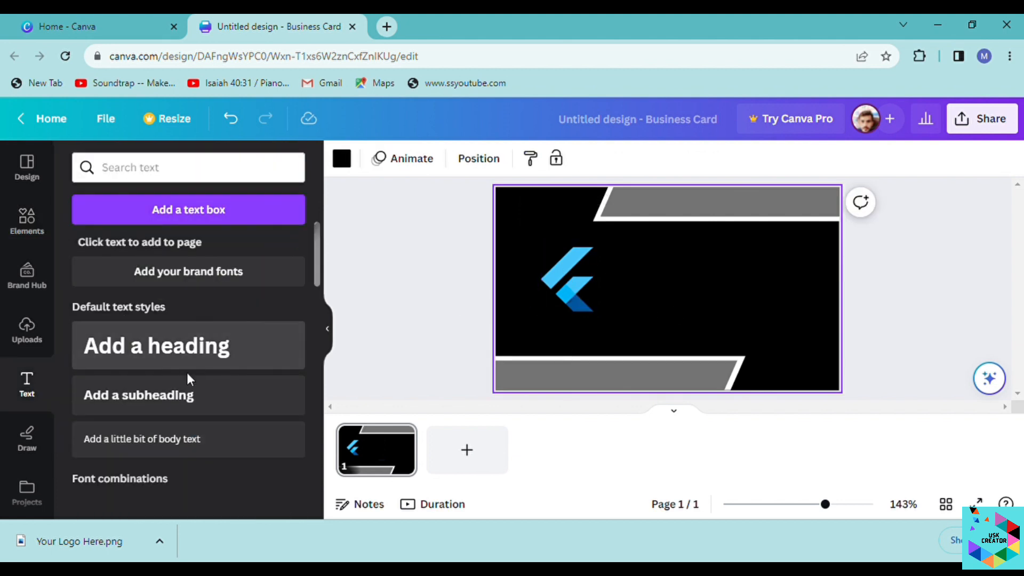
pyautogui.click(191, 393)
pyautogui.tripleClick(689, 289)
pyautogui.press('BackSpace')
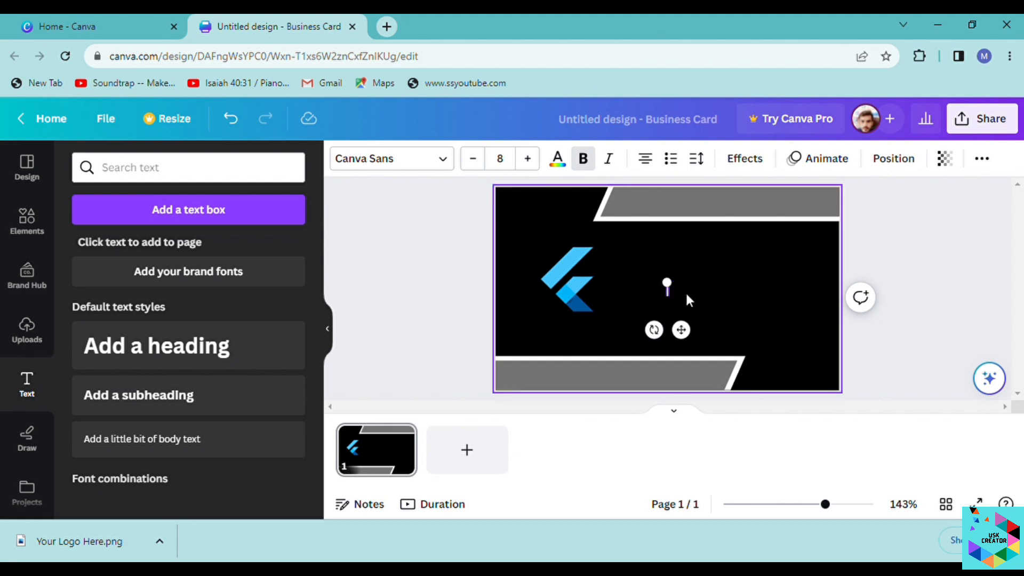
pyautogui.write('Your')
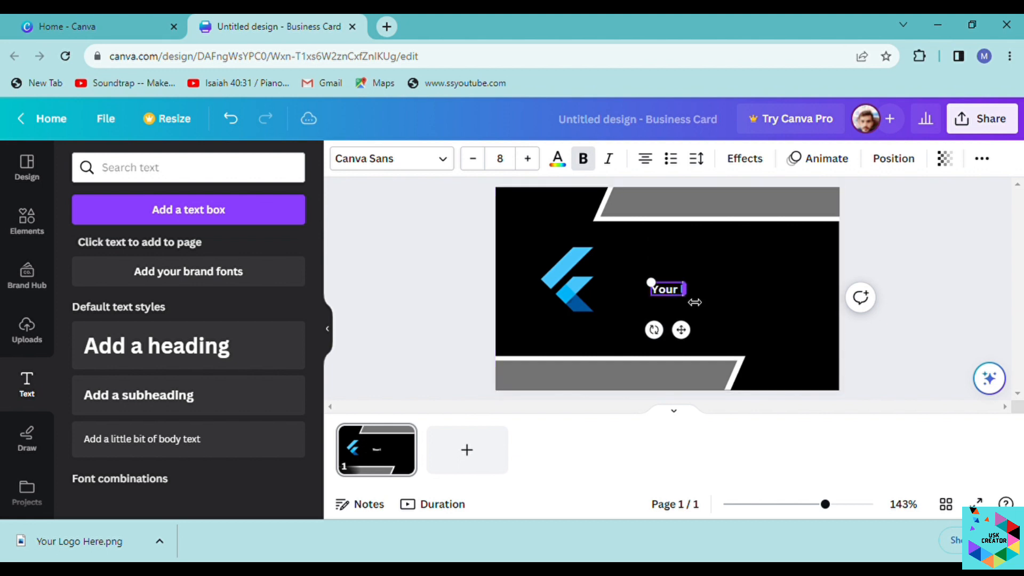
pyautogui.write(' logo Here')
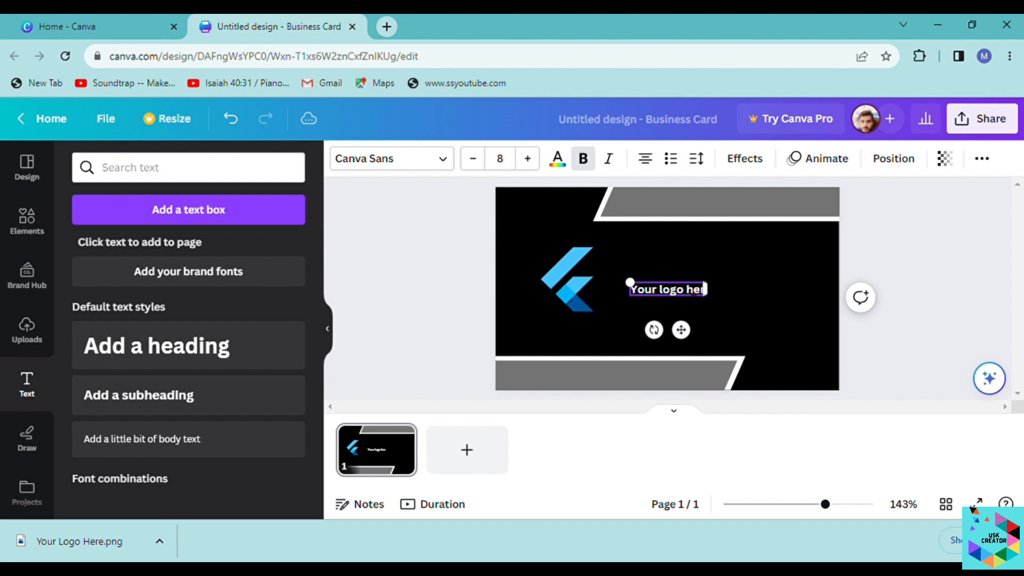
pyautogui.click(724, 289)
pyautogui.click(696, 290)
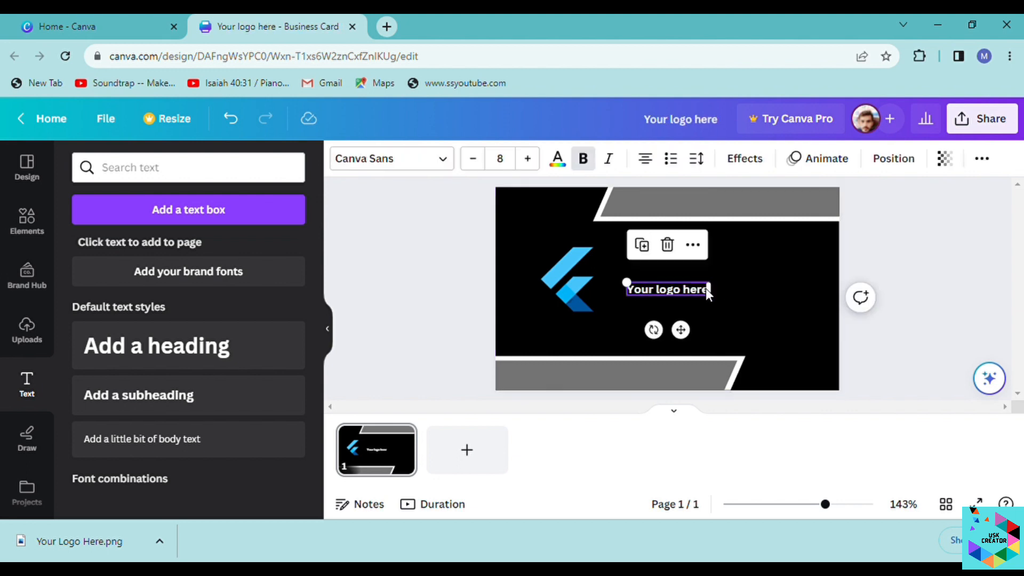
# Step: Move the "Your logo here" text beside the blue logo and narrow its box so each word sits on its own line
pyautogui.moveTo(717, 296); pyautogui.dragTo(728, 297)
pyautogui.moveTo(685, 330); pyautogui.dragTo(670, 345)
pyautogui.click(667, 295)
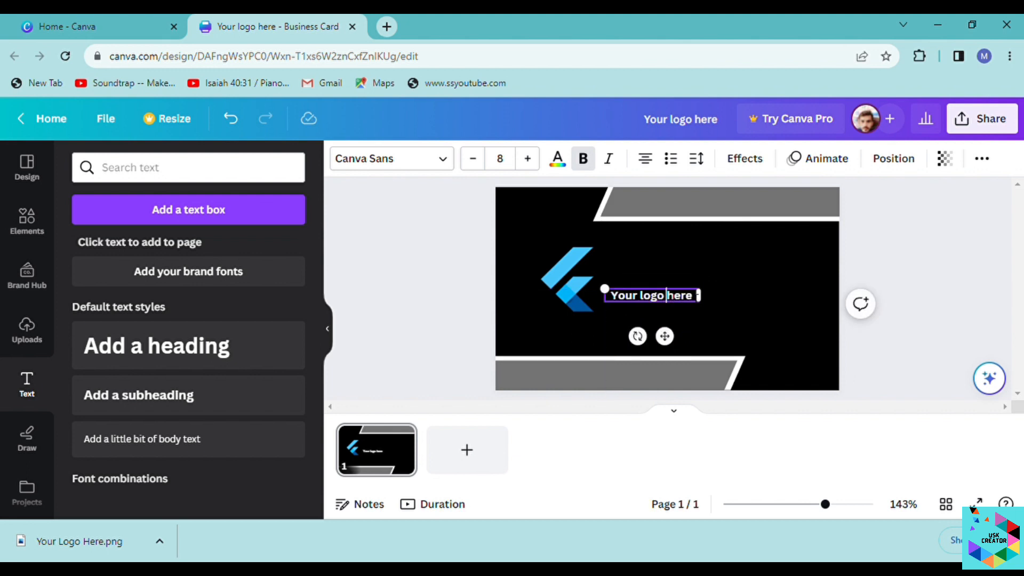
pyautogui.moveTo(709, 303); pyautogui.dragTo(656, 304)
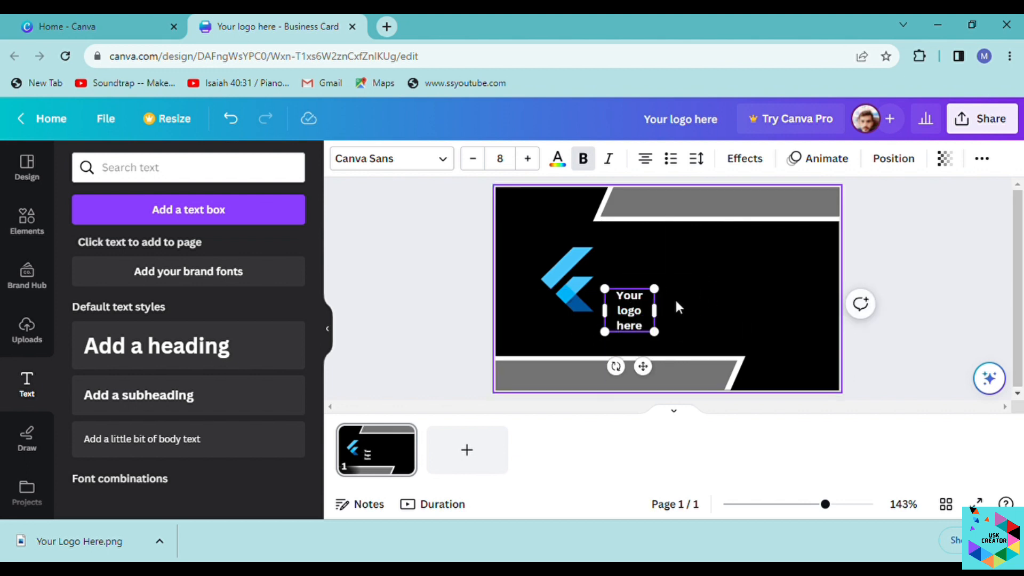
pyautogui.click(674, 297)
pyautogui.click(647, 314)
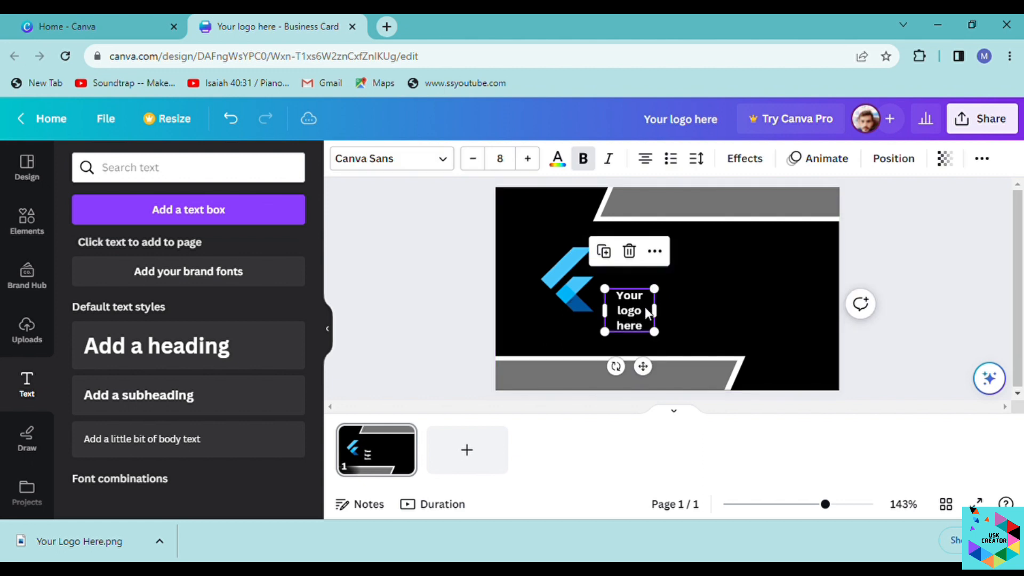
# Step: Set the logo text's letter spacing to 119 and line spacing to 1.28, without list bullets
pyautogui.click(674, 162)
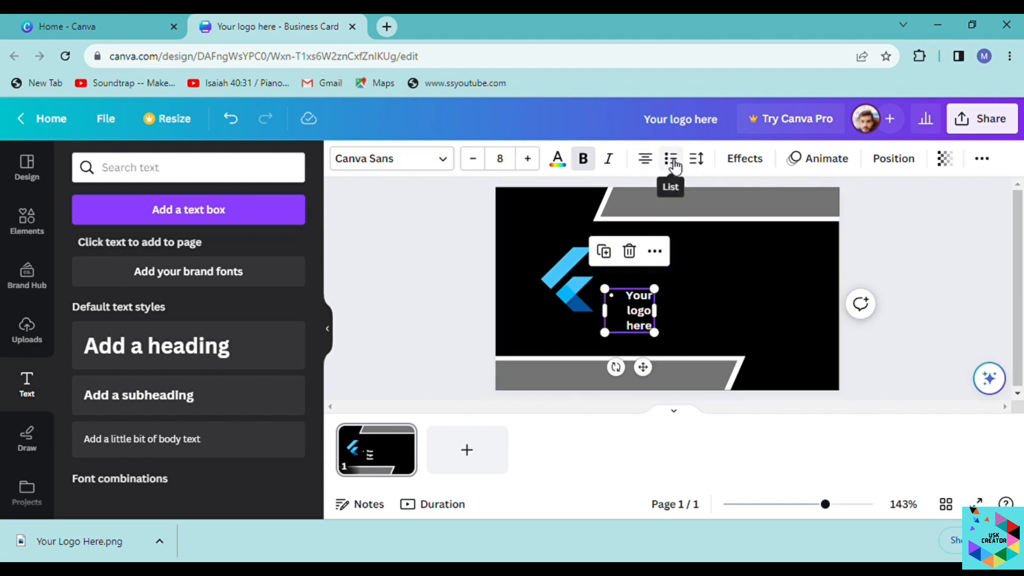
pyautogui.click(673, 161)
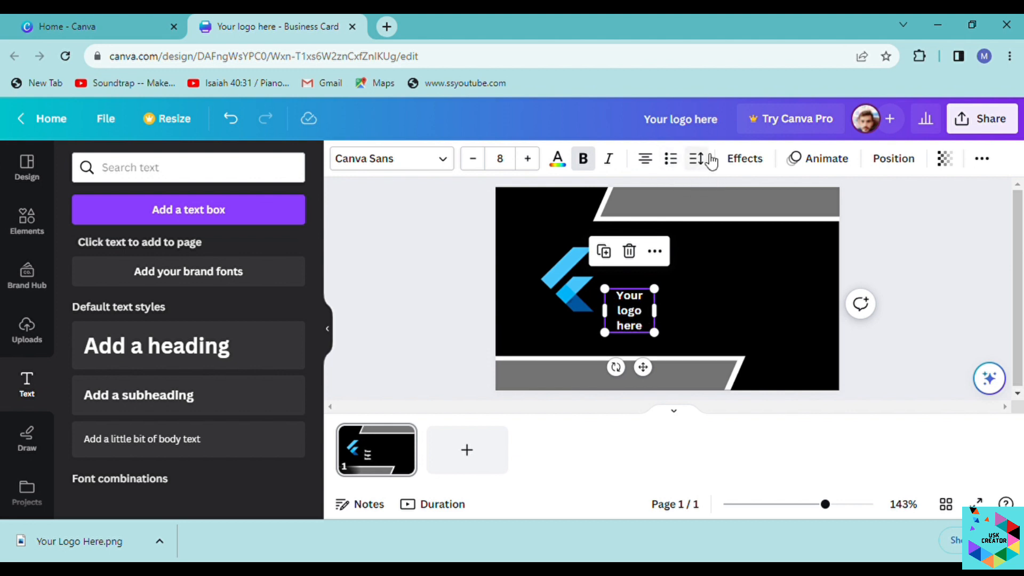
pyautogui.click(697, 158)
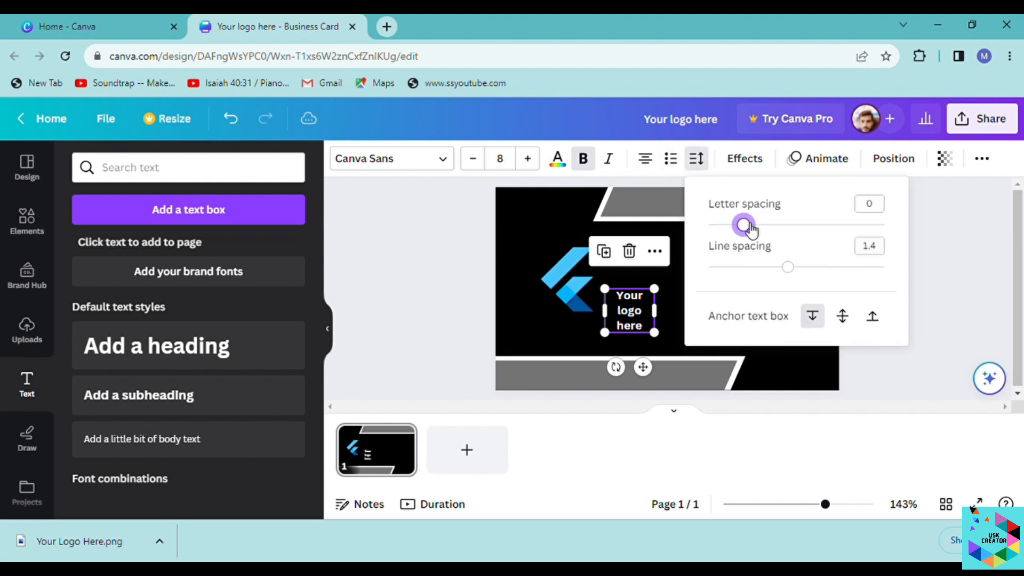
pyautogui.moveTo(758, 229); pyautogui.dragTo(771, 230)
pyautogui.click(781, 266)
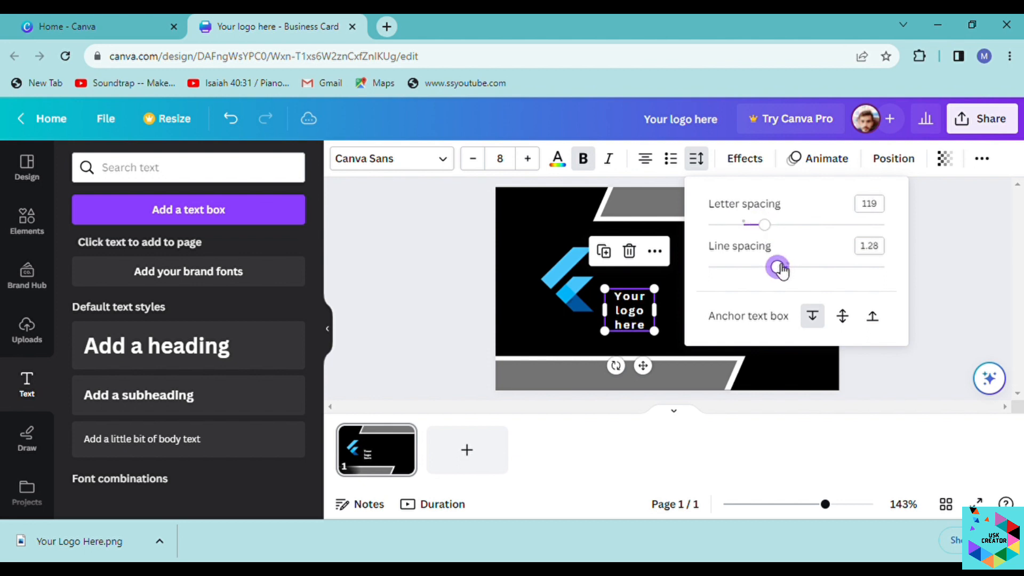
pyautogui.click(684, 279)
pyautogui.click(640, 319)
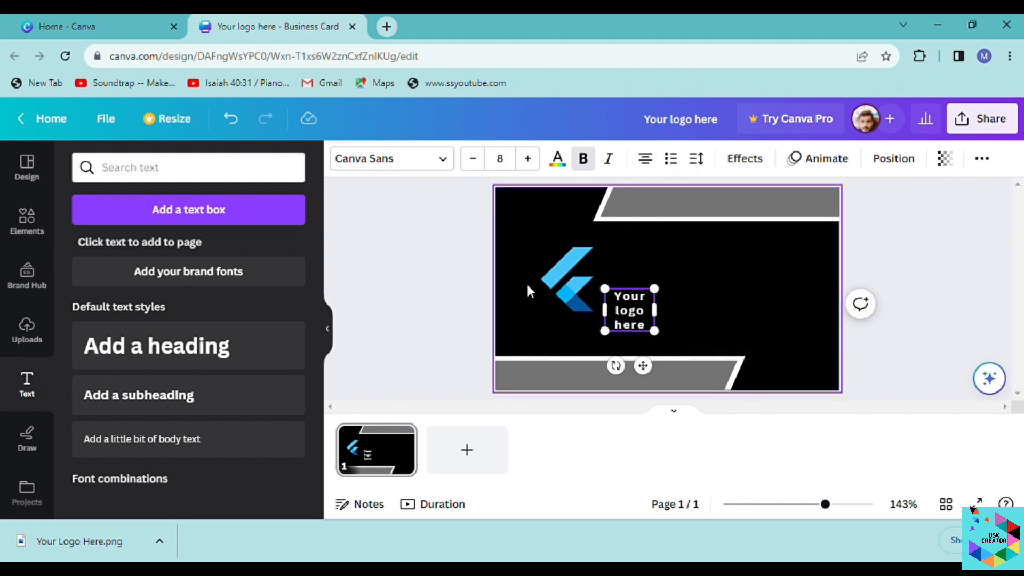
# Step: Move the logo text to the left side of the blue logo and make it italic
pyautogui.click(673, 313)
pyautogui.moveTo(627, 325); pyautogui.dragTo(535, 283)
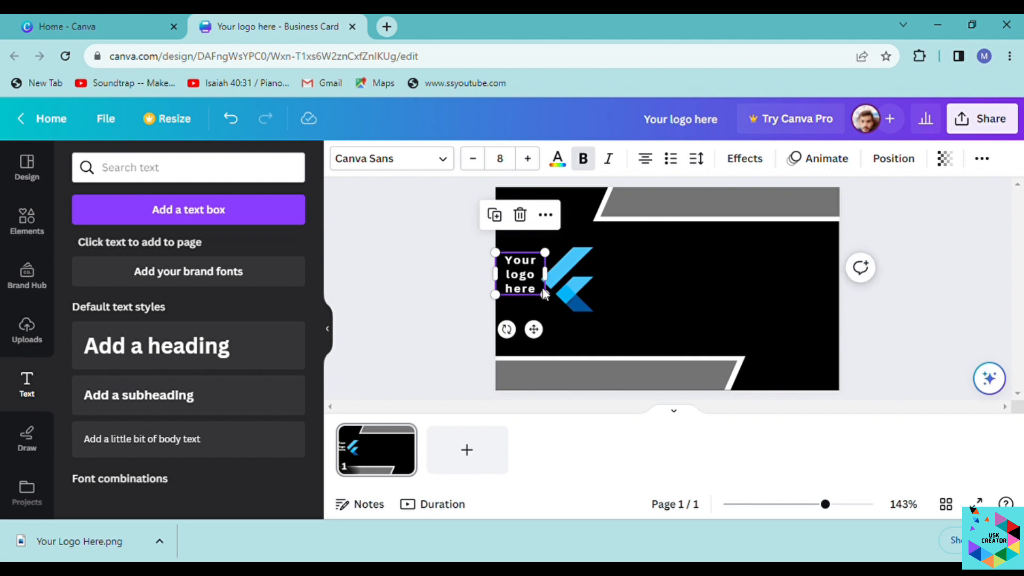
pyautogui.click(612, 159)
pyautogui.click(557, 159)
pyautogui.click(588, 238)
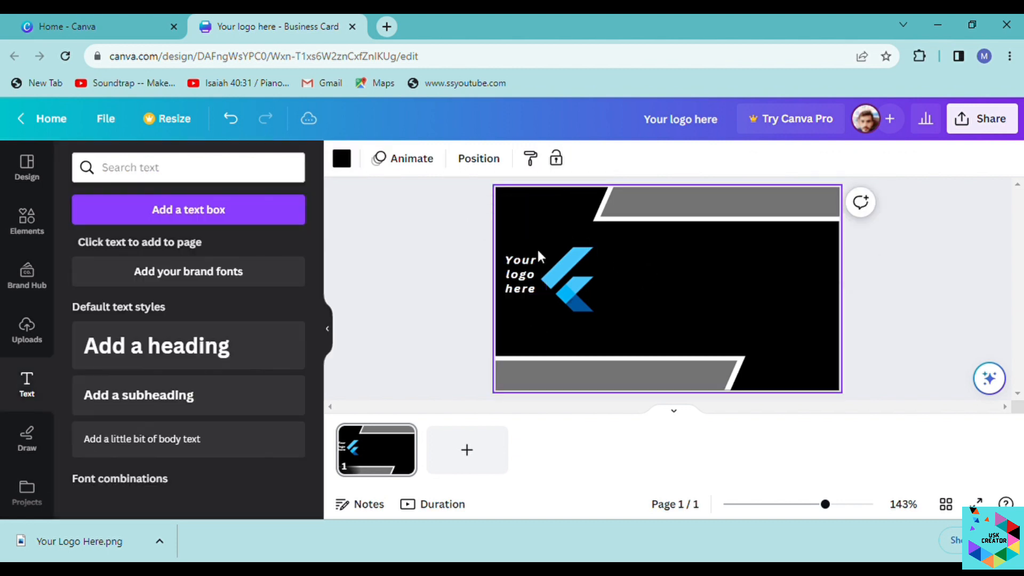
# Step: Search the elements for "call" and insert the circled ringing-phone icon
pyautogui.click(23, 228)
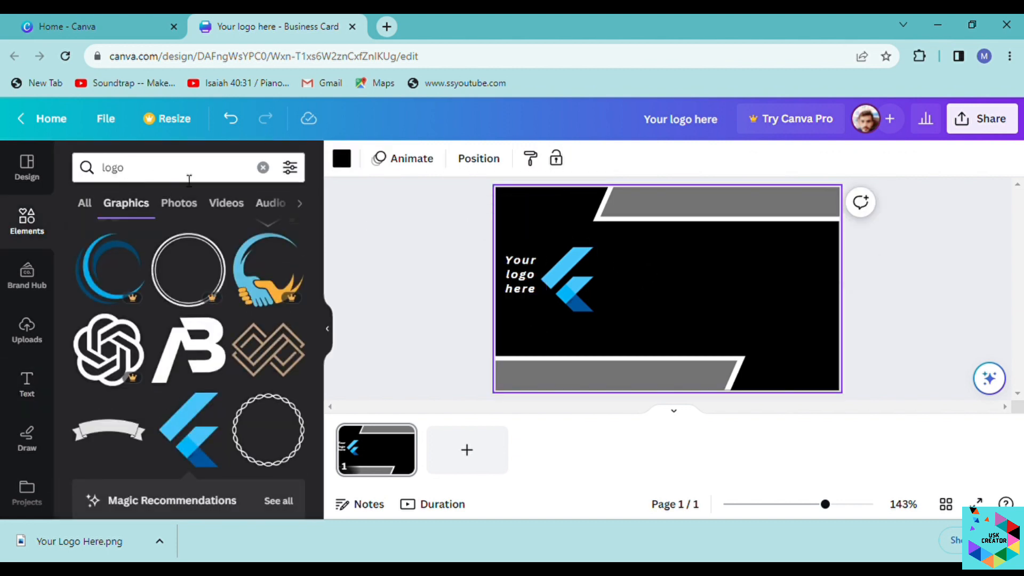
pyautogui.click(264, 168)
pyautogui.write('call')
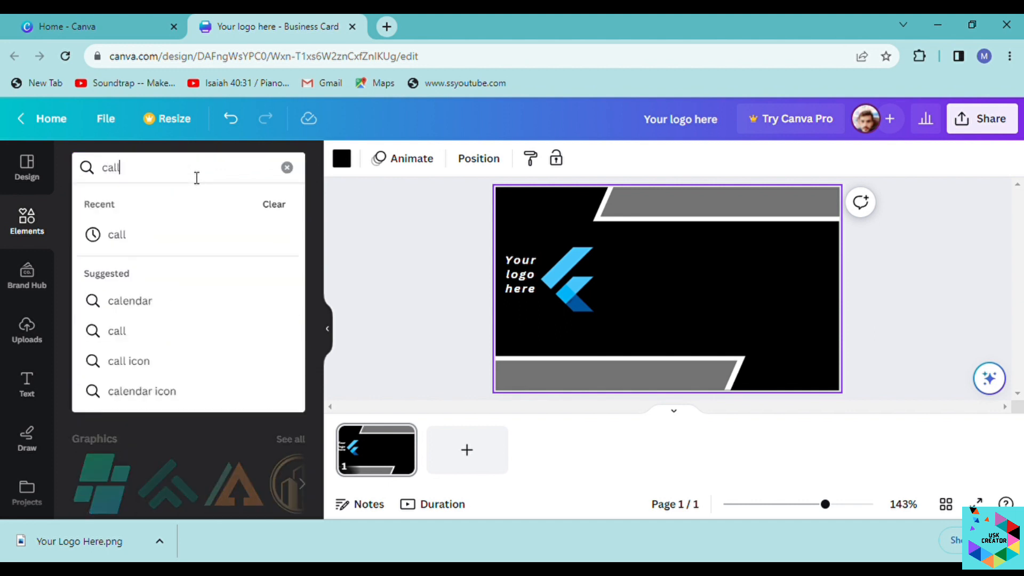
pyautogui.click(179, 236)
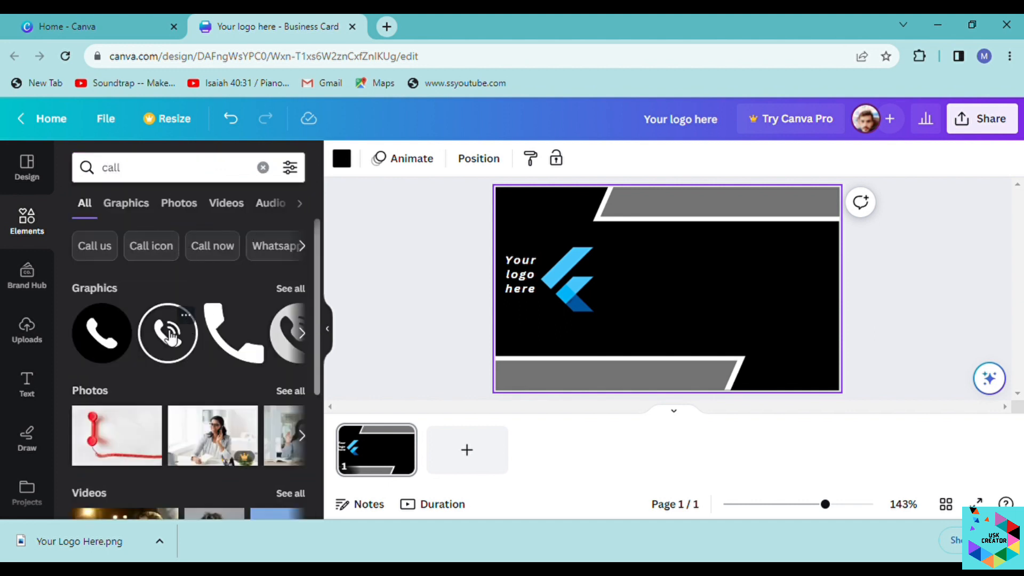
pyautogui.click(176, 335)
# Step: Recolour the phone icon orange, shrink it and place it in the upper middle of the card
pyautogui.click(341, 160)
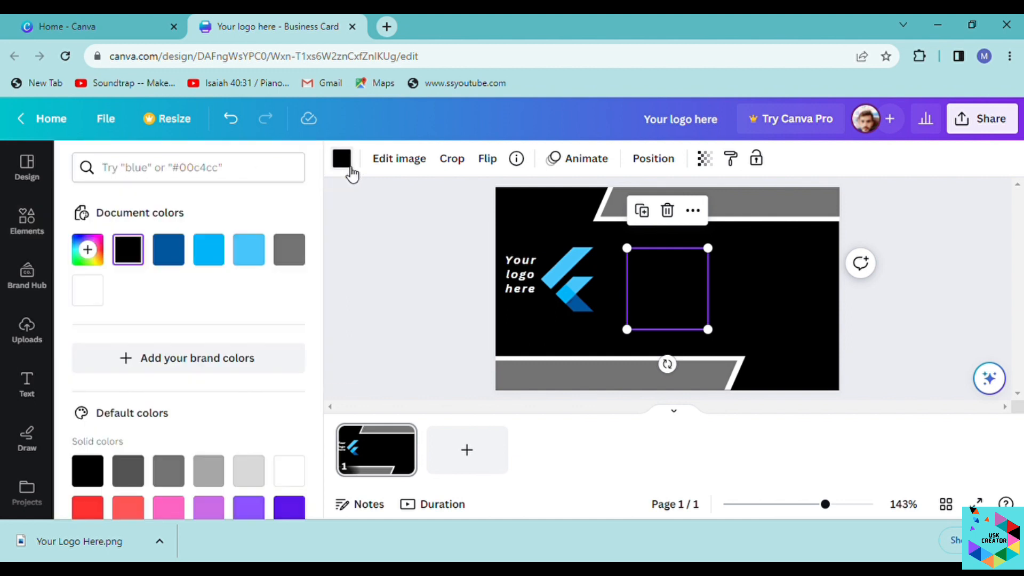
pyautogui.scroll(-3, 321, 243)
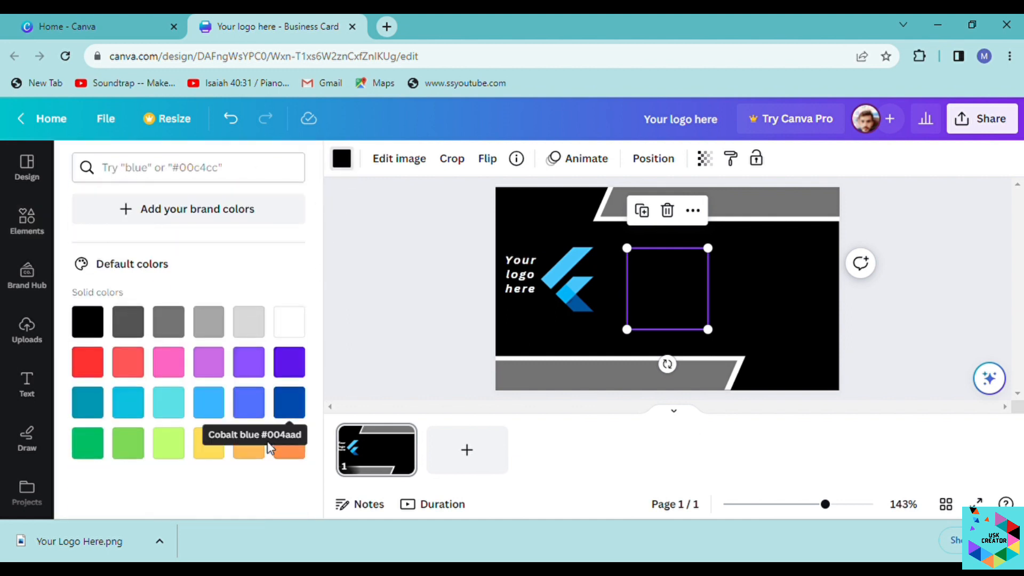
pyautogui.click(280, 454)
pyautogui.moveTo(634, 254); pyautogui.dragTo(679, 261)
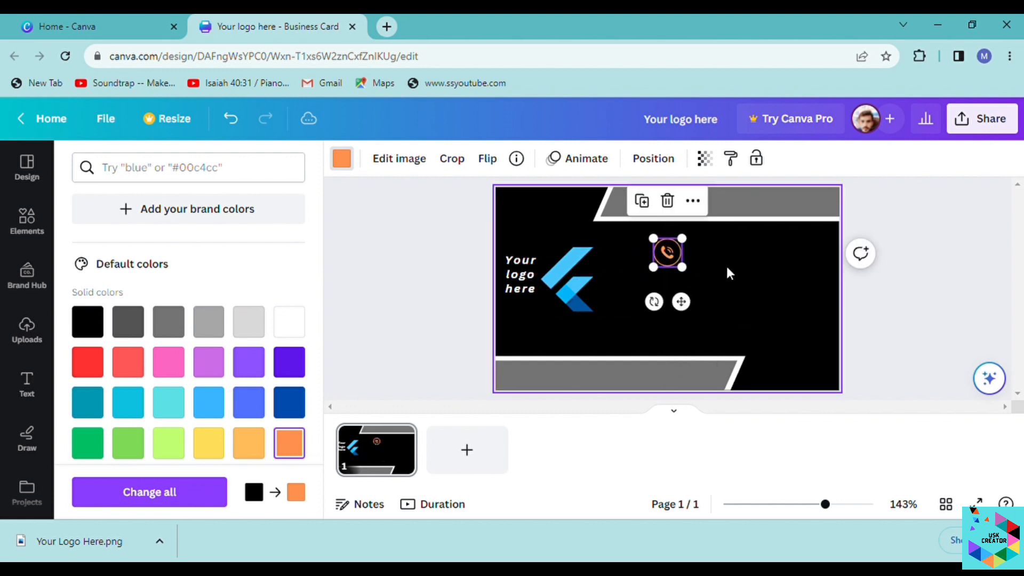
pyautogui.click(726, 264)
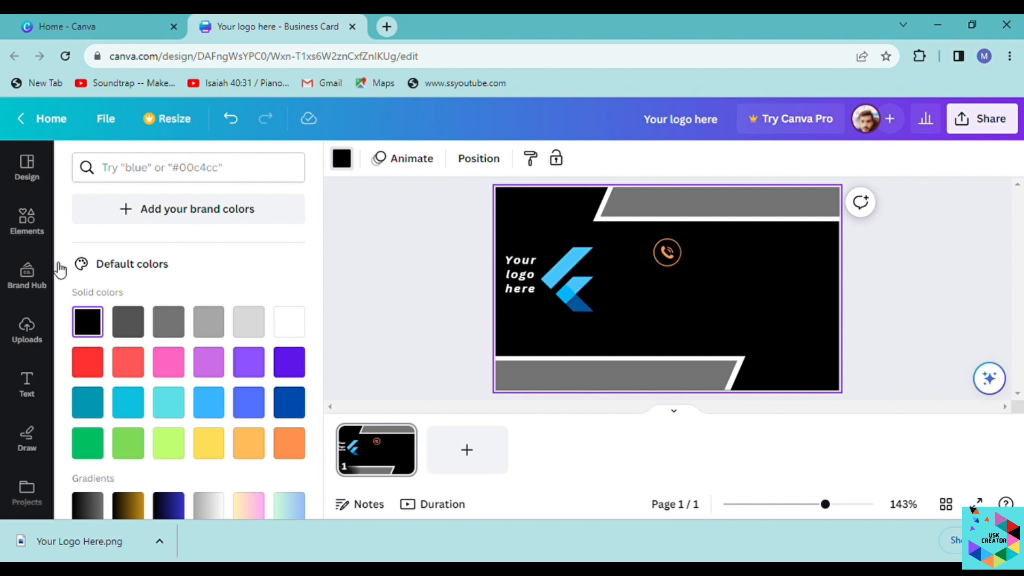
# Step: Search the elements for "website" and insert the bold globe icon
pyautogui.click(27, 221)
pyautogui.click(174, 167)
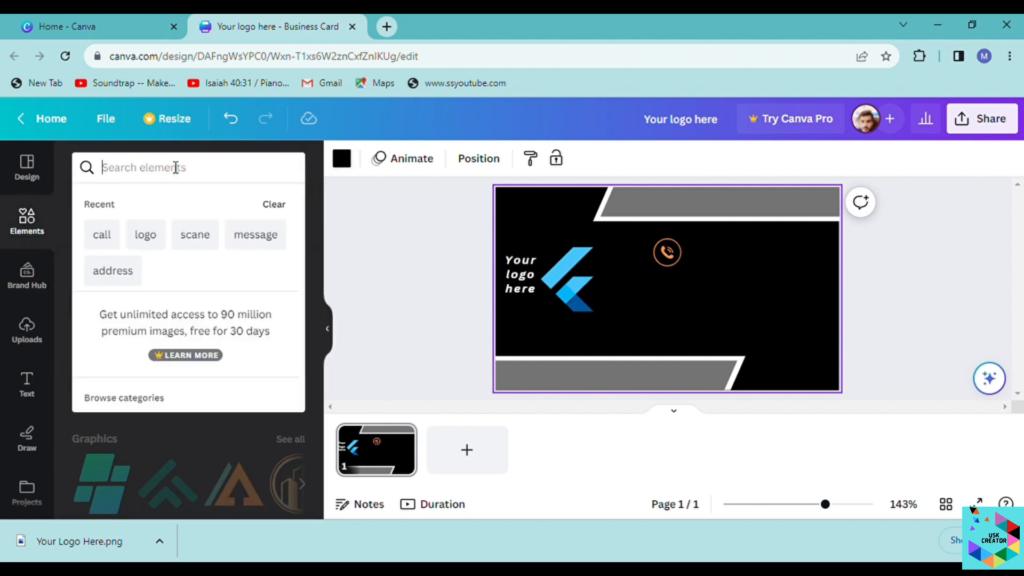
pyautogui.write('web')
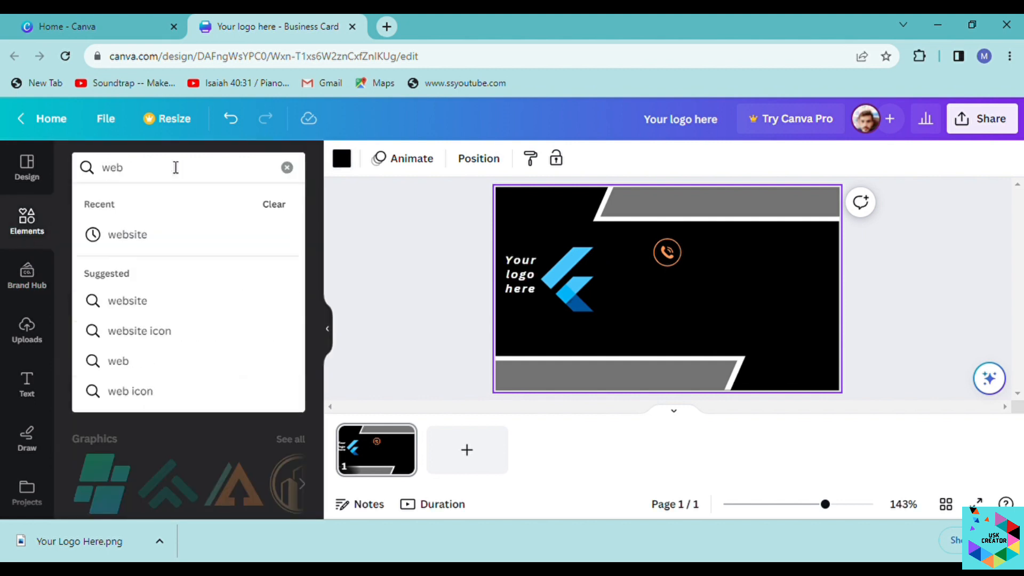
pyautogui.click(156, 234)
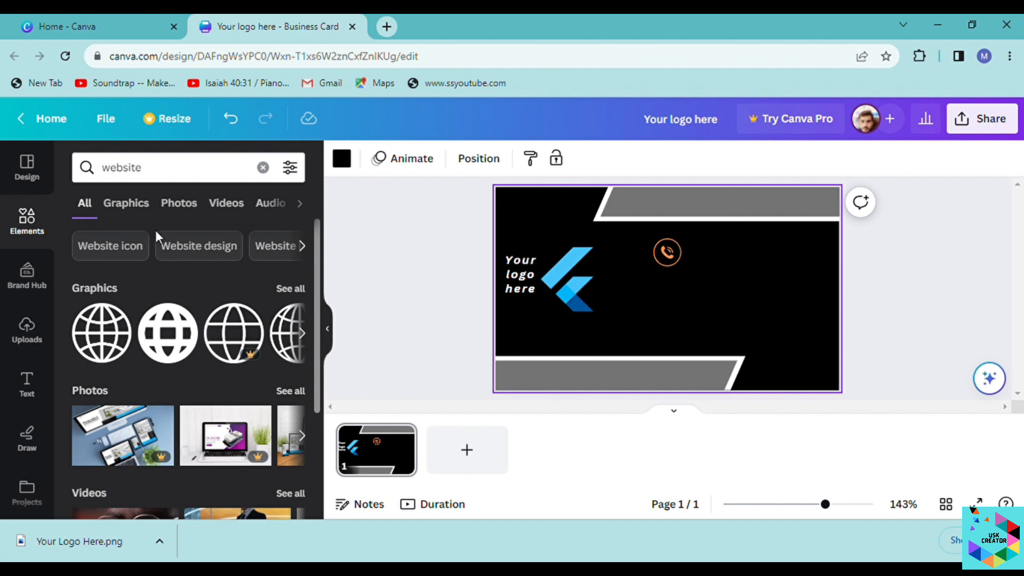
pyautogui.click(175, 326)
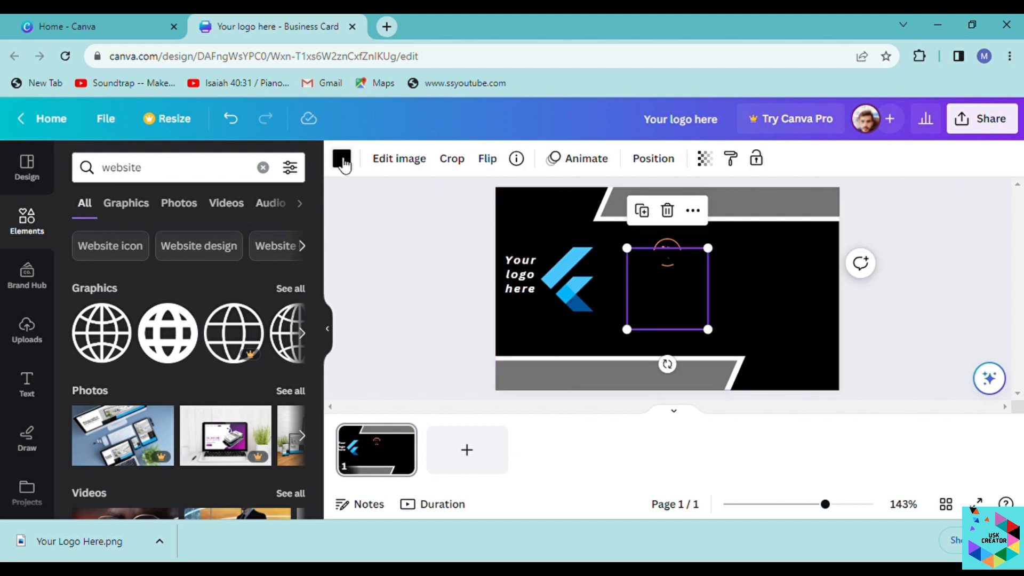
# Step: Recolour the globe icon with the same orange, shrink it and place it directly below the phone icon
pyautogui.click(341, 159)
pyautogui.click(88, 290)
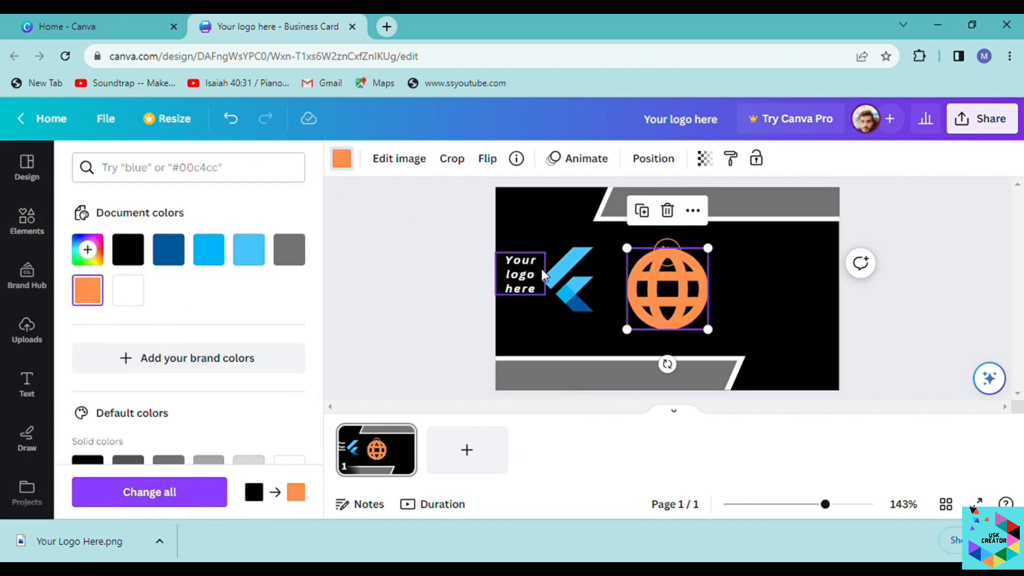
pyautogui.moveTo(626, 248); pyautogui.dragTo(676, 292)
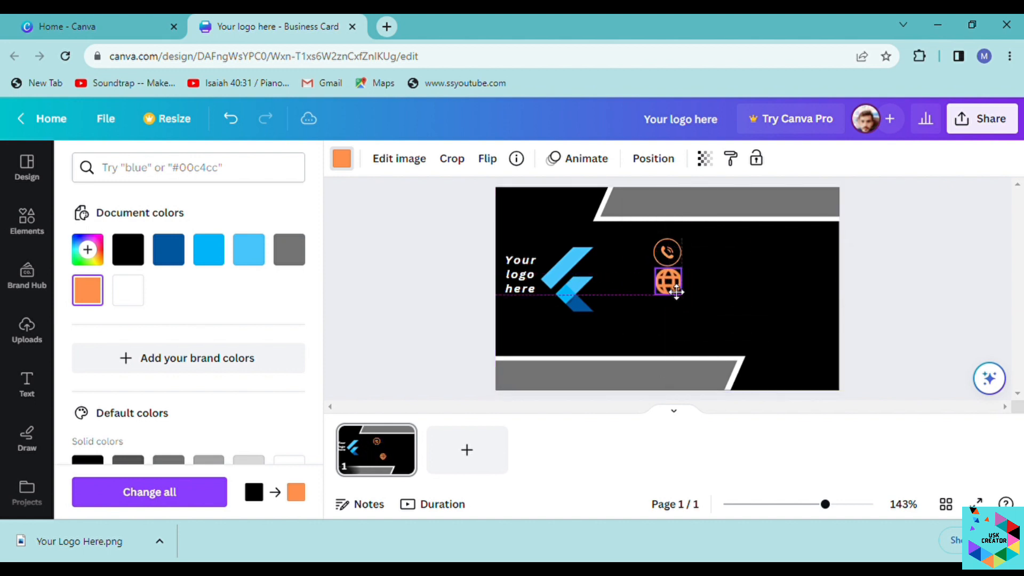
# Step: Shrink the phone icon slightly and align it above the globe icon
pyautogui.click(705, 271)
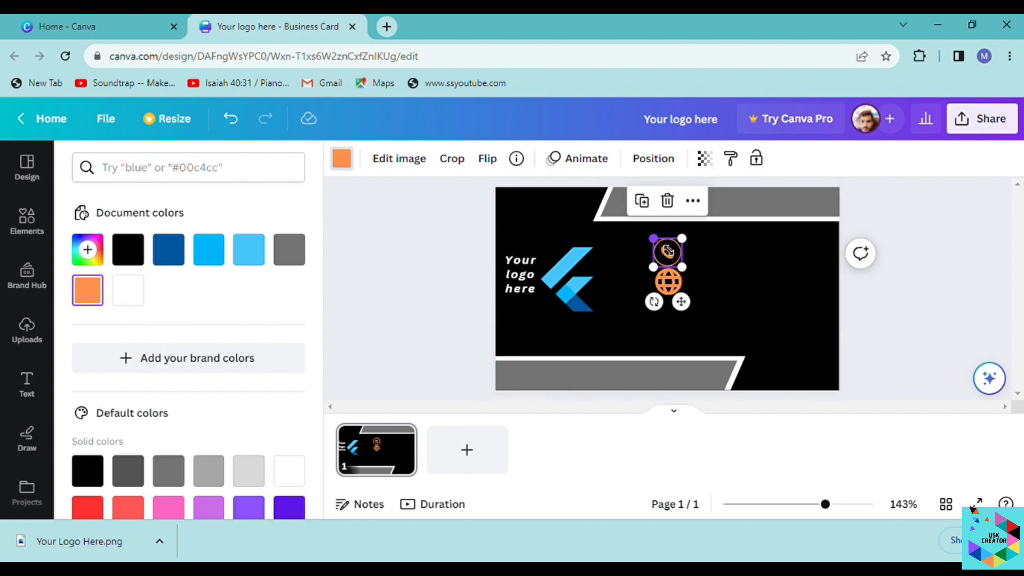
pyautogui.moveTo(666, 249); pyautogui.dragTo(667, 251)
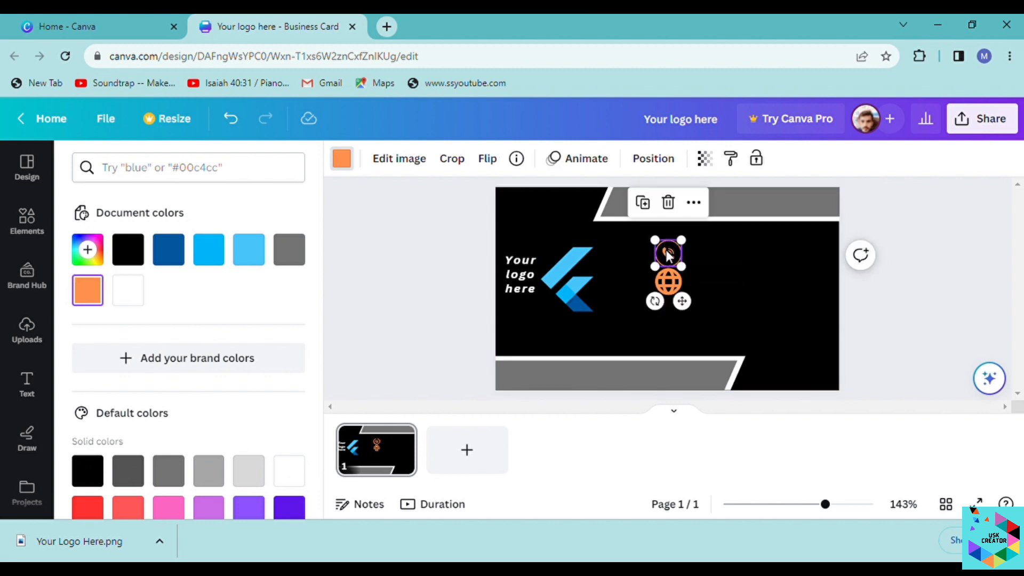
pyautogui.click(712, 250)
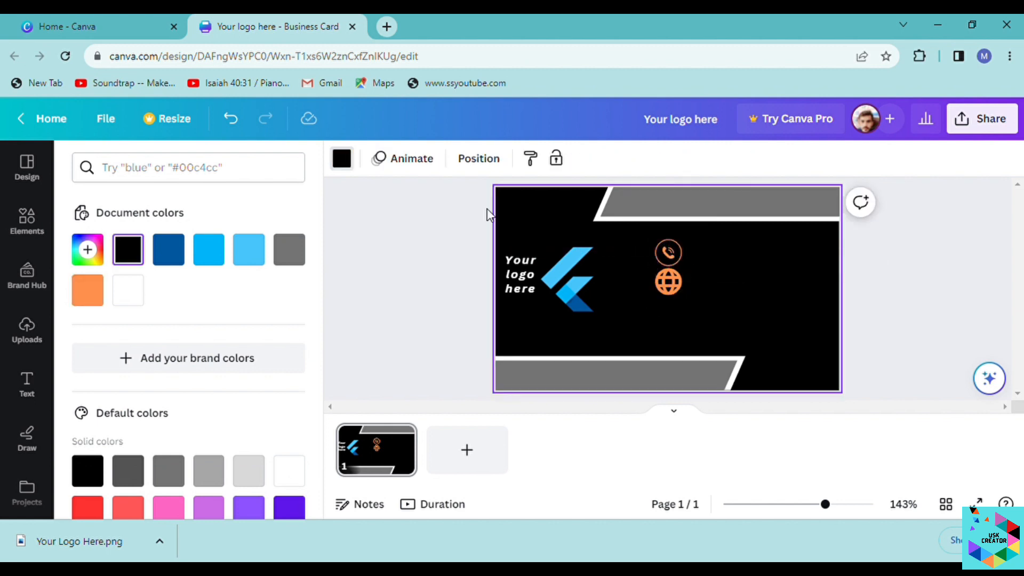
# Step: Search the elements for "address" and insert the outlined location-pin icon
pyautogui.click(27, 219)
pyautogui.click(261, 166)
pyautogui.click(192, 172)
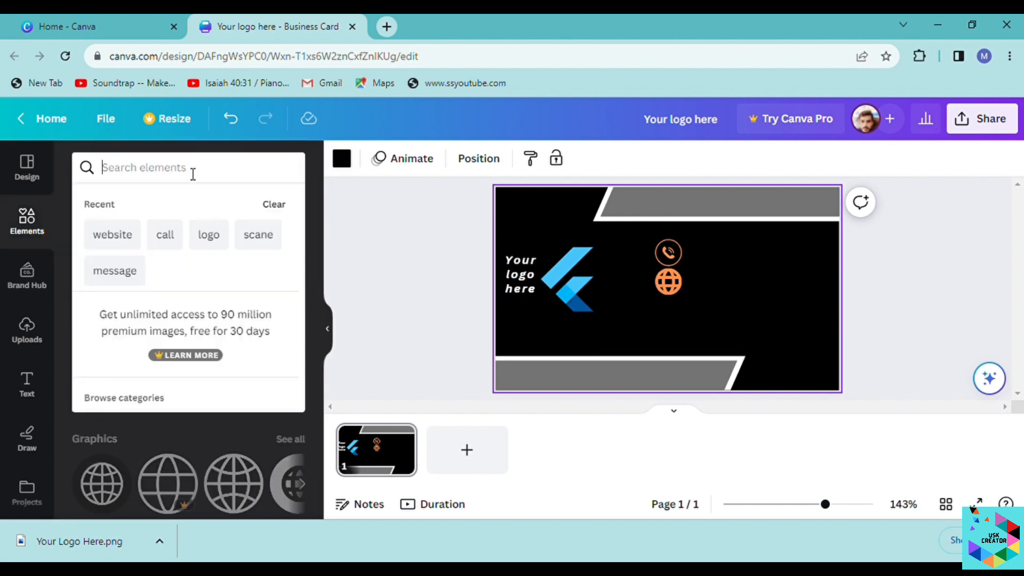
pyautogui.write('addr')
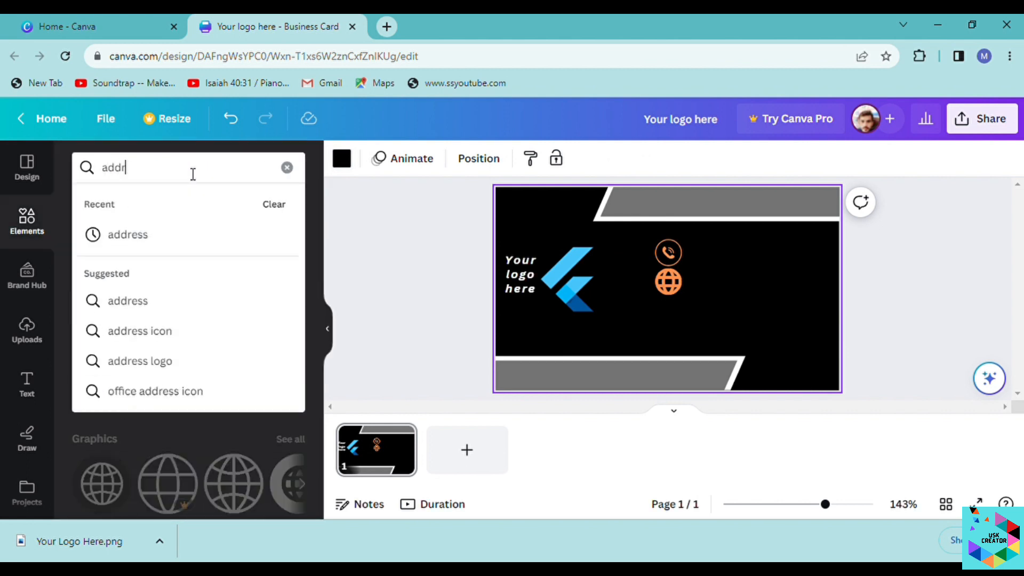
pyautogui.click(167, 220)
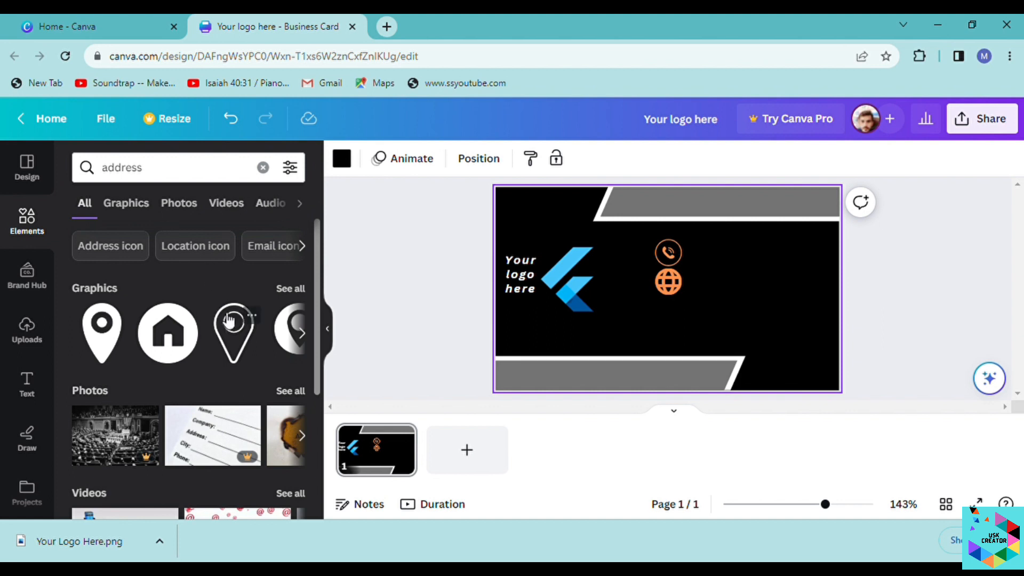
pyautogui.click(640, 282)
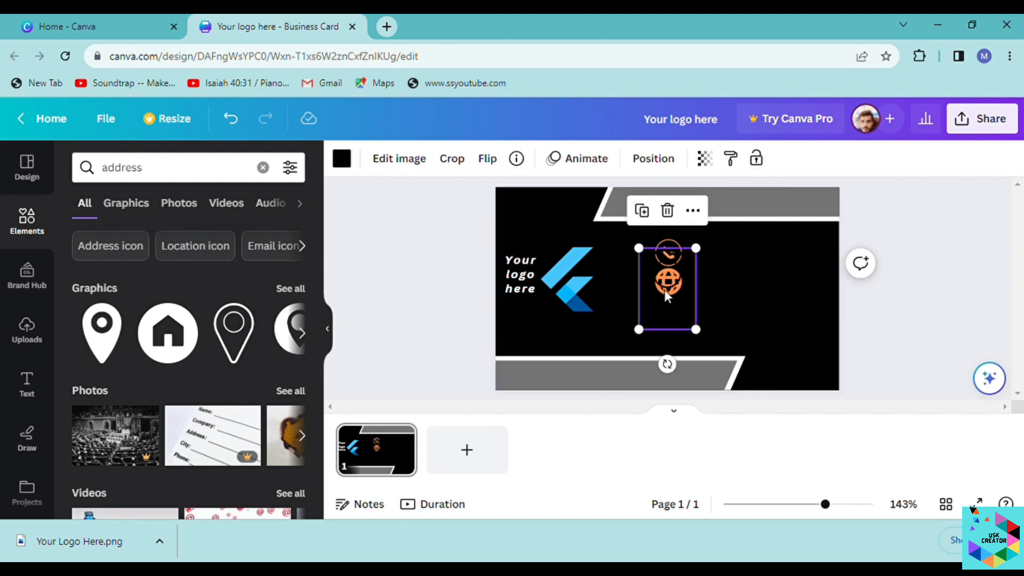
# Step: Recolour the location-pin icon with the document's orange, shrink it to icon size and place it below the globe
pyautogui.click(347, 167)
pyautogui.click(87, 289)
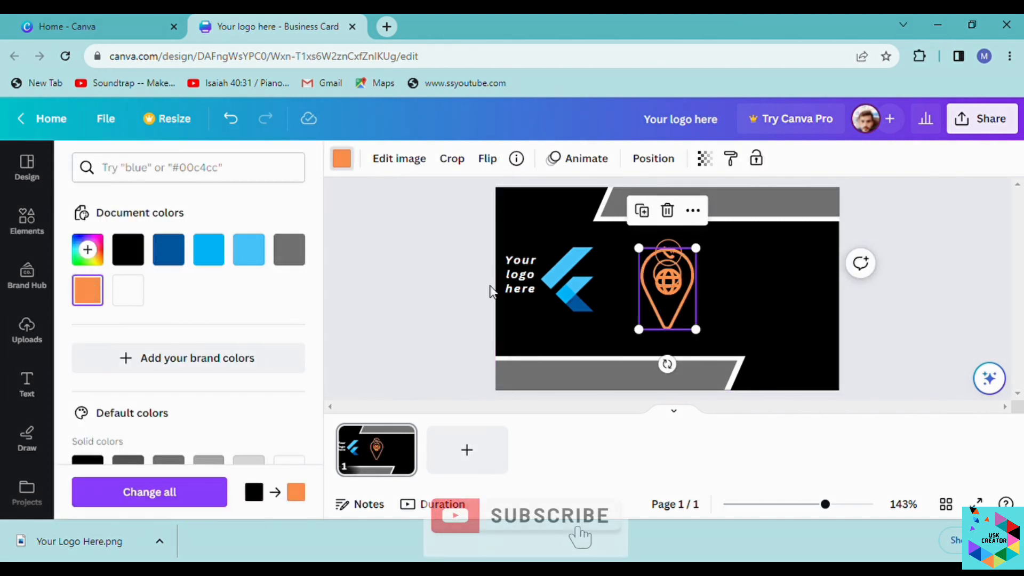
pyautogui.moveTo(645, 256); pyautogui.dragTo(670, 318)
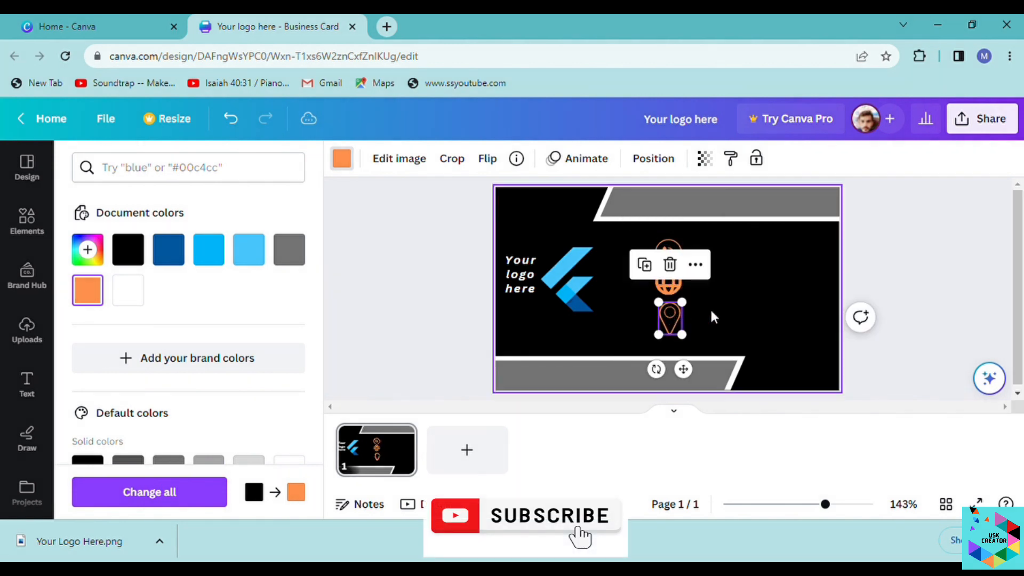
# Step: Shrink the phone, globe and location-pin icons slightly and line them up in one column
pyautogui.click(684, 276)
pyautogui.click(671, 259)
pyautogui.moveTo(687, 270); pyautogui.dragTo(680, 264)
pyautogui.click(697, 263)
pyautogui.click(676, 285)
pyautogui.moveTo(690, 302); pyautogui.dragTo(676, 290)
pyautogui.click(668, 308)
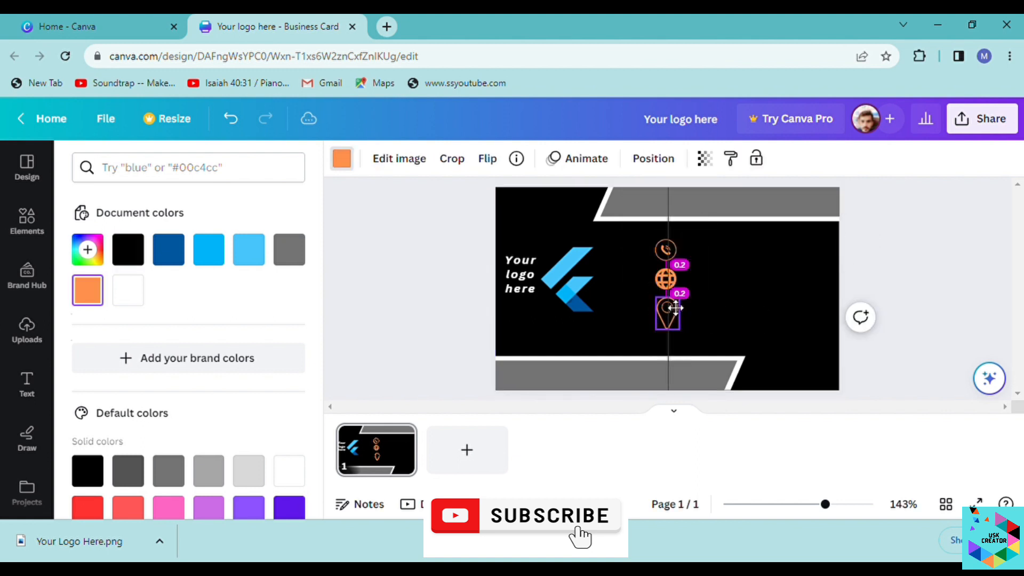
pyautogui.moveTo(683, 336); pyautogui.dragTo(678, 331)
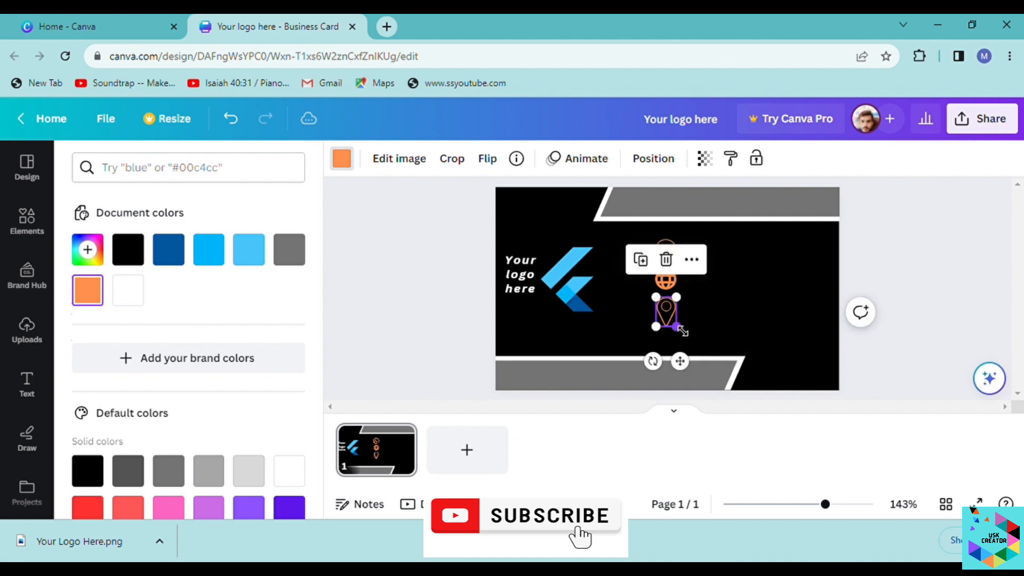
# Step: Tighten the vertical spacing between the phone, globe and location-pin icons
pyautogui.click(683, 277)
pyautogui.click(667, 250)
pyautogui.moveTo(666, 249); pyautogui.dragTo(667, 273)
pyautogui.moveTo(671, 312); pyautogui.dragTo(678, 310)
pyautogui.click(740, 293)
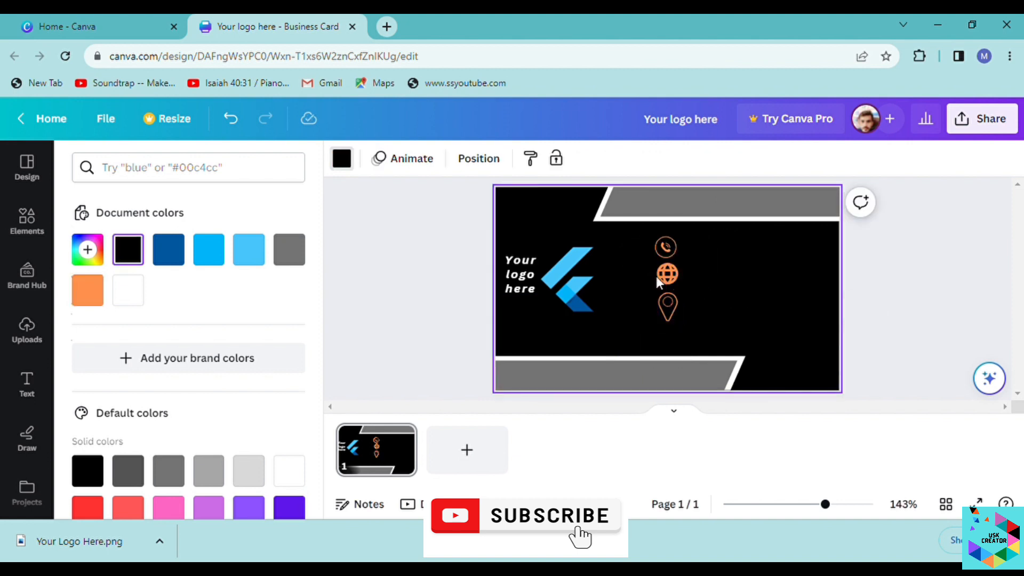
# Step: Insert a plain solid line, rotate it to 90° and place it between the logo and the contact icons
pyautogui.click(30, 220)
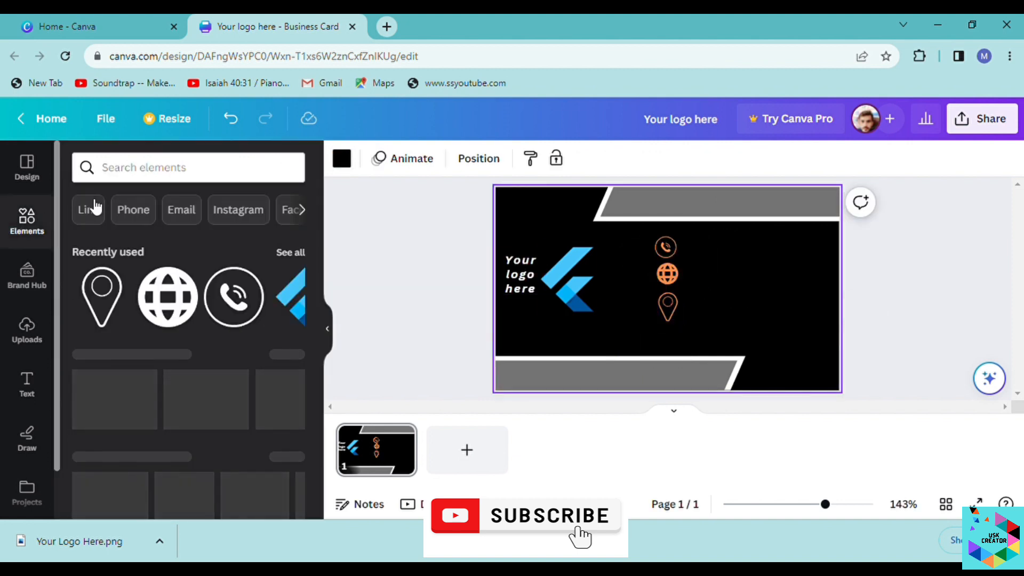
pyautogui.click(295, 355)
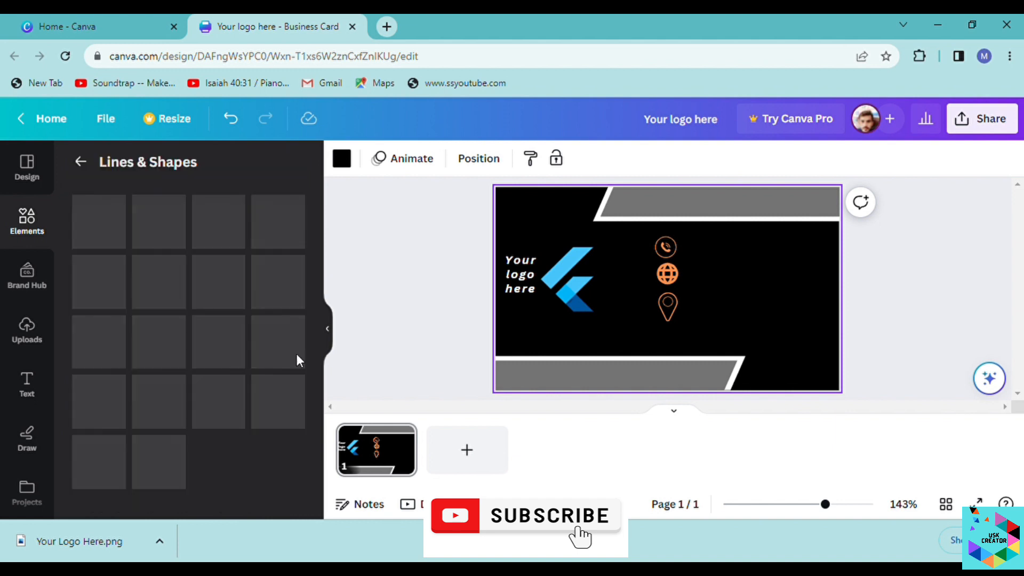
pyautogui.click(110, 247)
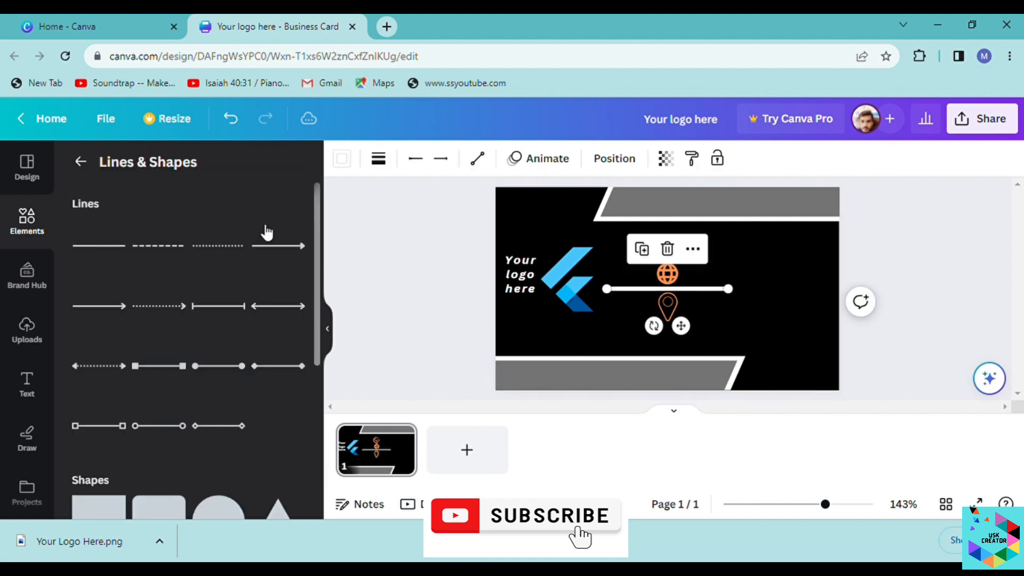
pyautogui.moveTo(654, 325); pyautogui.dragTo(607, 286)
pyautogui.click(723, 304)
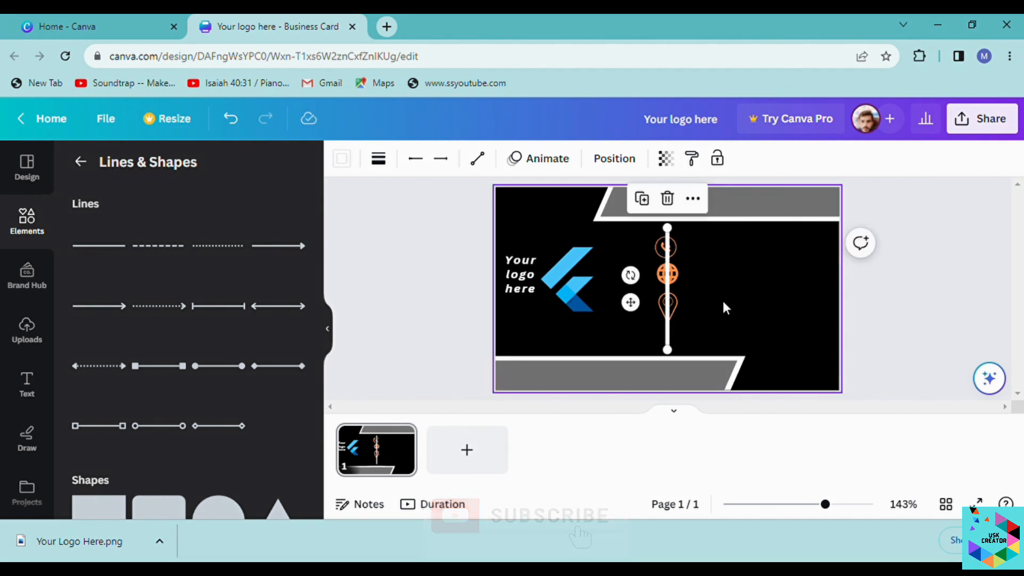
pyautogui.moveTo(669, 295); pyautogui.dragTo(628, 295)
pyautogui.click(648, 290)
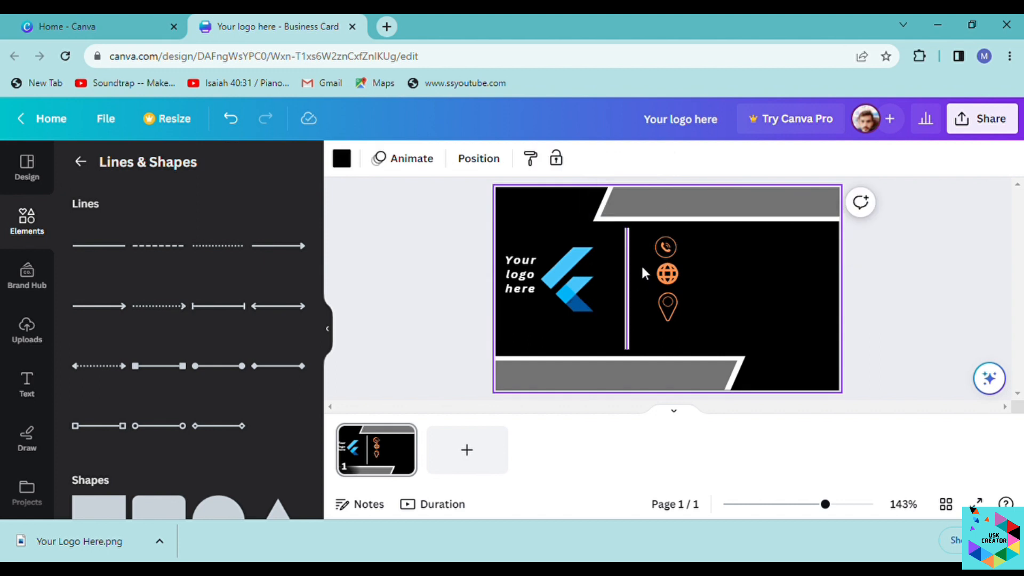
# Step: Set the vertical divider line's weight to 1 and colour it with the document's orange
pyautogui.click(627, 270)
pyautogui.click(615, 158)
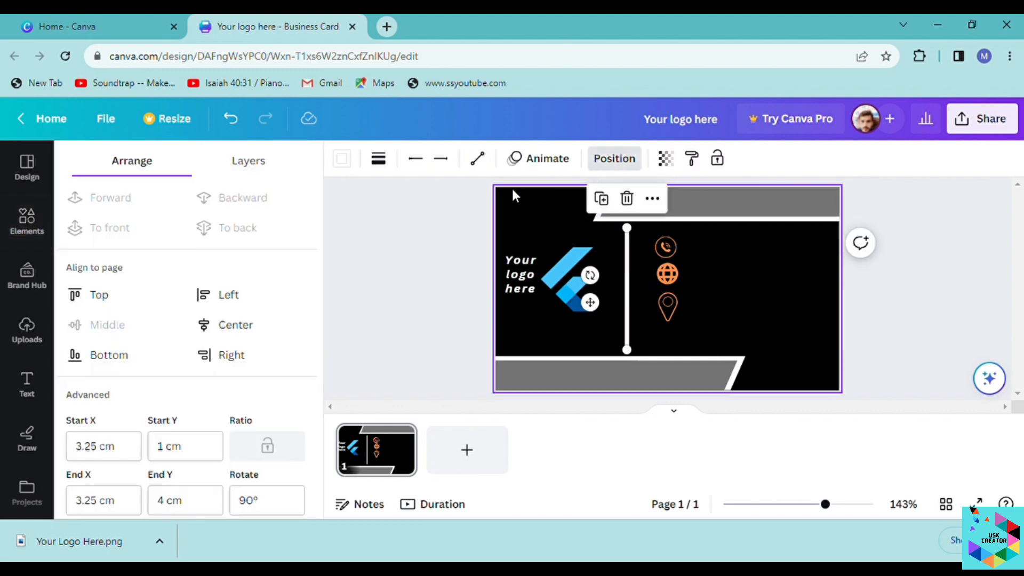
pyautogui.click(379, 159)
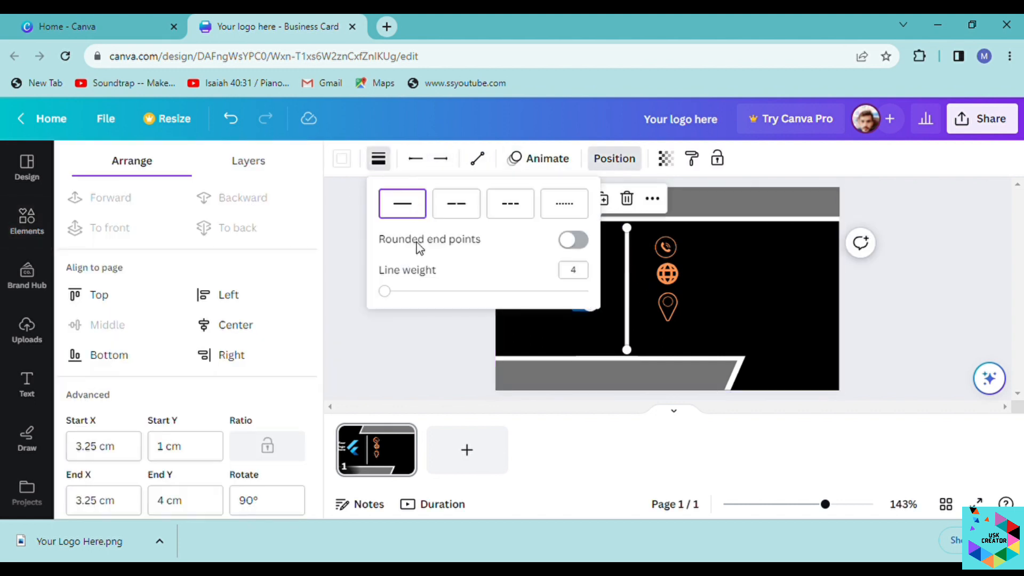
pyautogui.moveTo(393, 297); pyautogui.dragTo(378, 295)
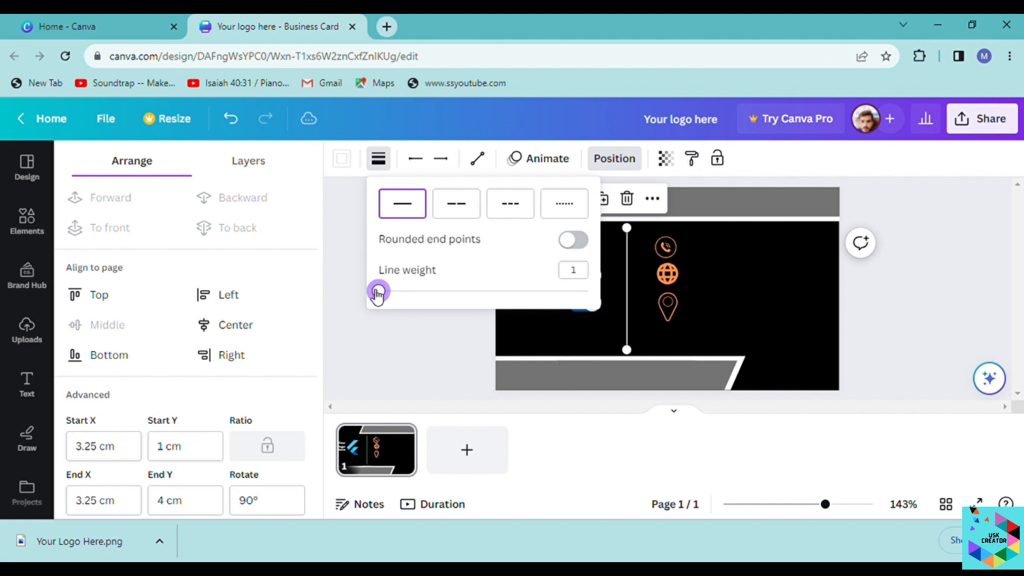
pyautogui.click(632, 263)
pyautogui.click(341, 159)
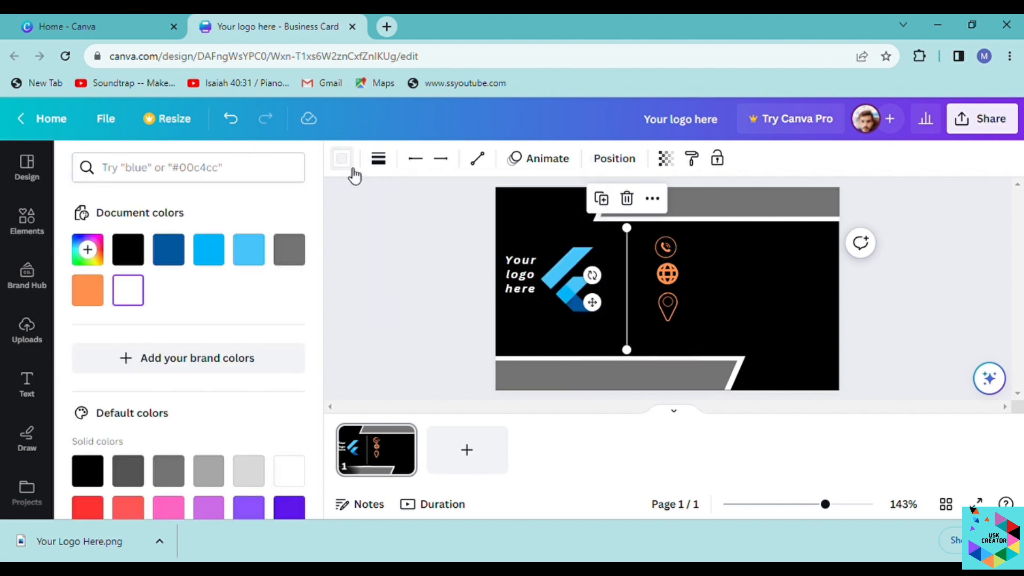
pyautogui.click(88, 291)
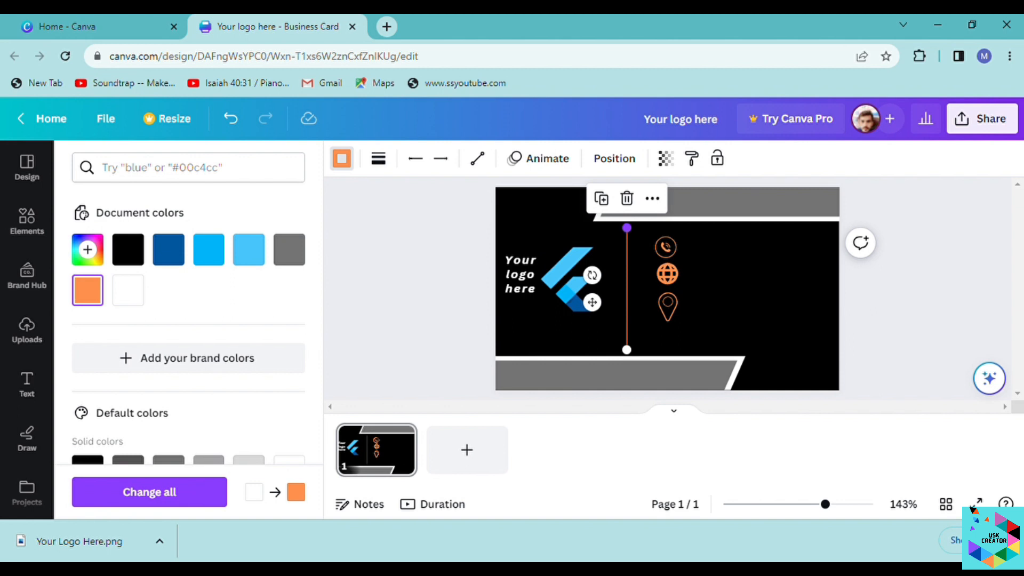
# Step: Shorten the vertical divider line from its upper end and centre it beside the contact icons
pyautogui.moveTo(626, 228); pyautogui.dragTo(626, 247)
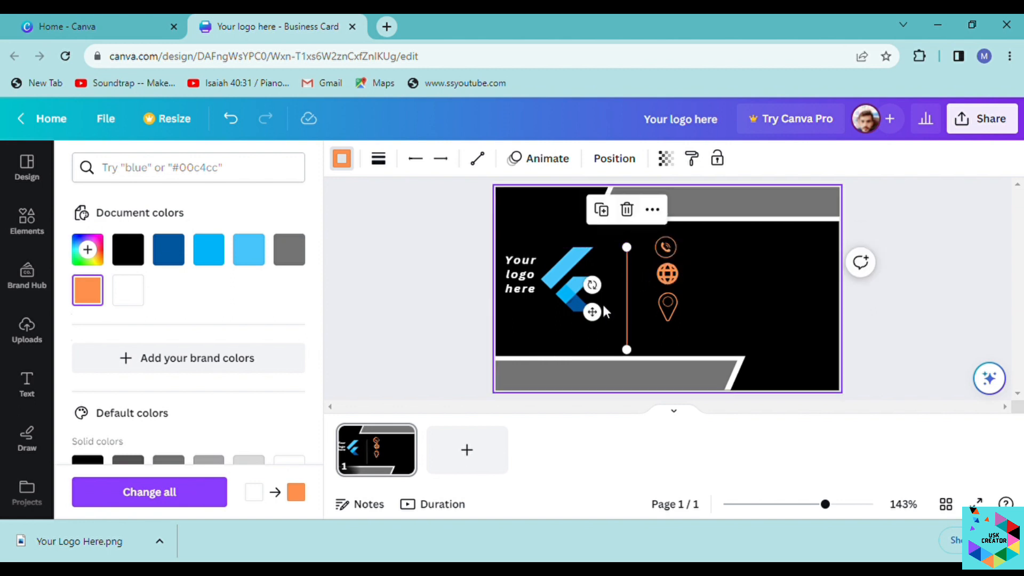
pyautogui.moveTo(594, 309); pyautogui.dragTo(601, 302)
pyautogui.click(645, 295)
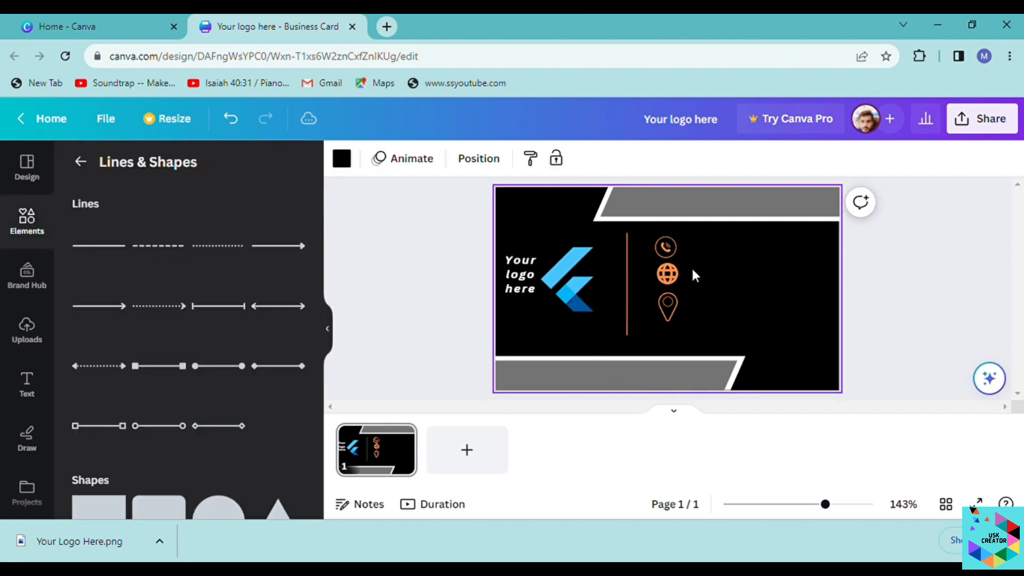
# Step: Recolour the logo's light-blue and dark-blue parts orange and its bright-blue middle part light orange
pyautogui.click(571, 253)
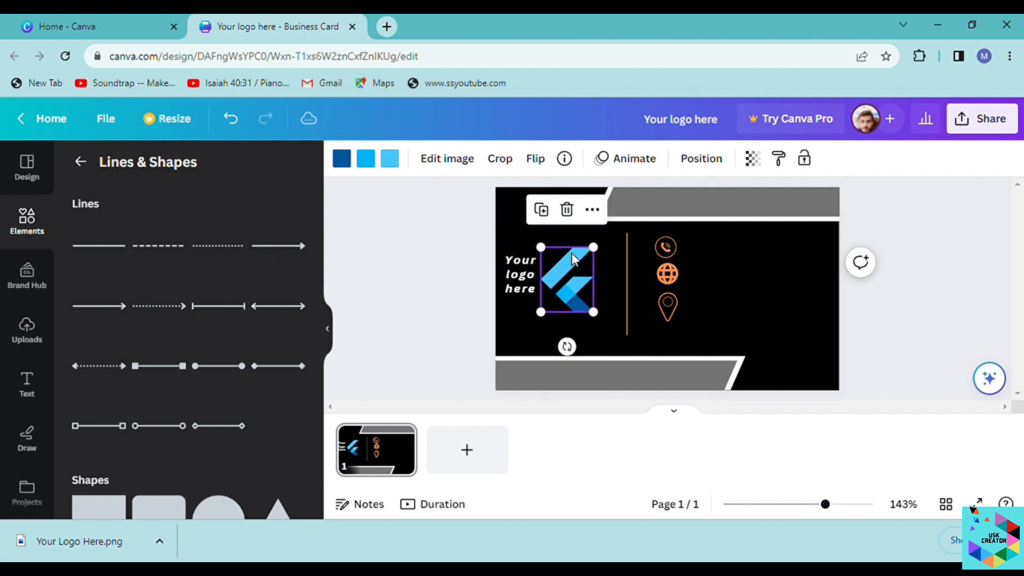
pyautogui.click(390, 158)
pyautogui.click(87, 293)
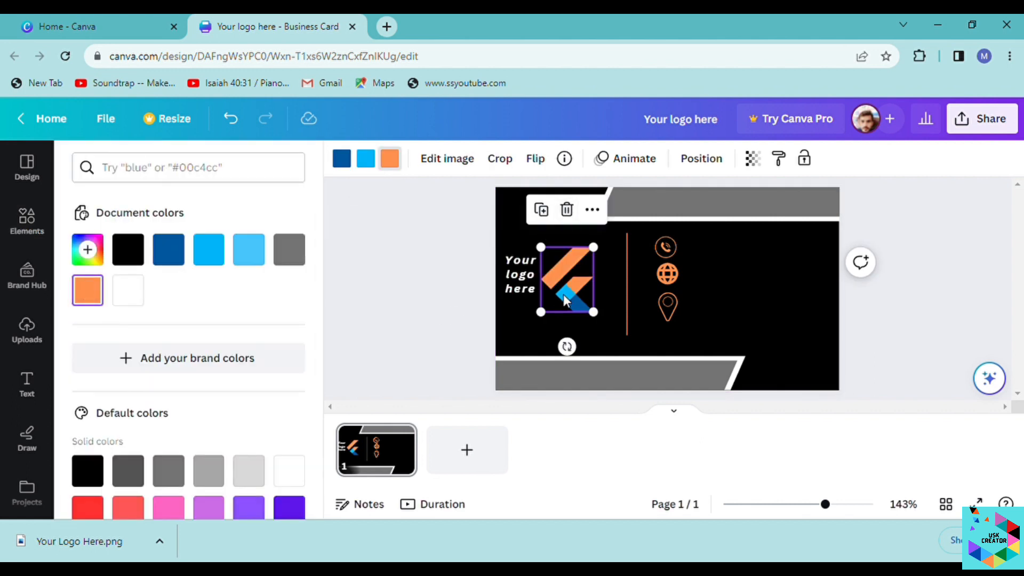
pyautogui.click(367, 159)
pyautogui.click(373, 164)
pyautogui.click(369, 166)
pyautogui.moveTo(317, 244); pyautogui.dragTo(322, 366)
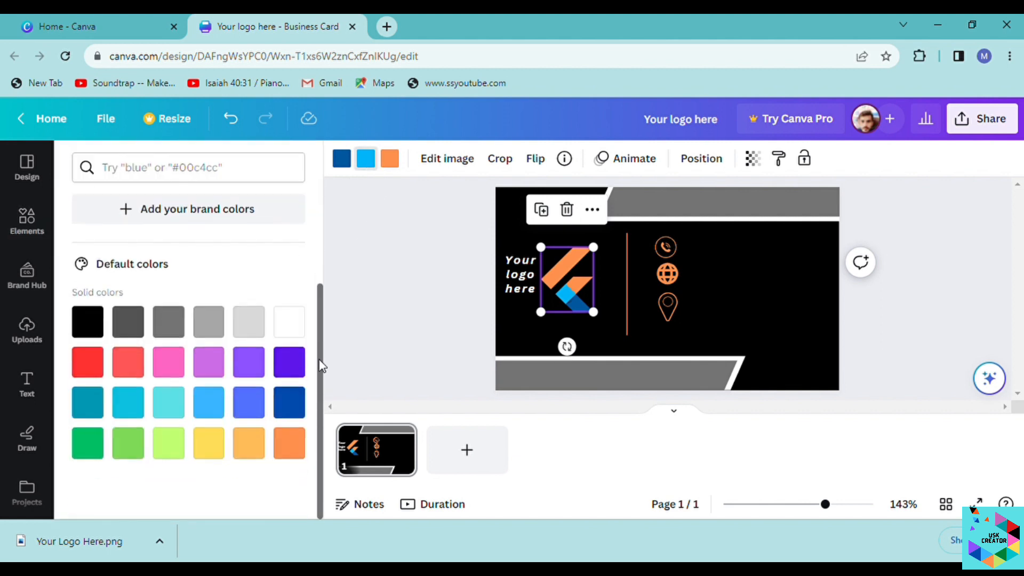
pyautogui.click(249, 443)
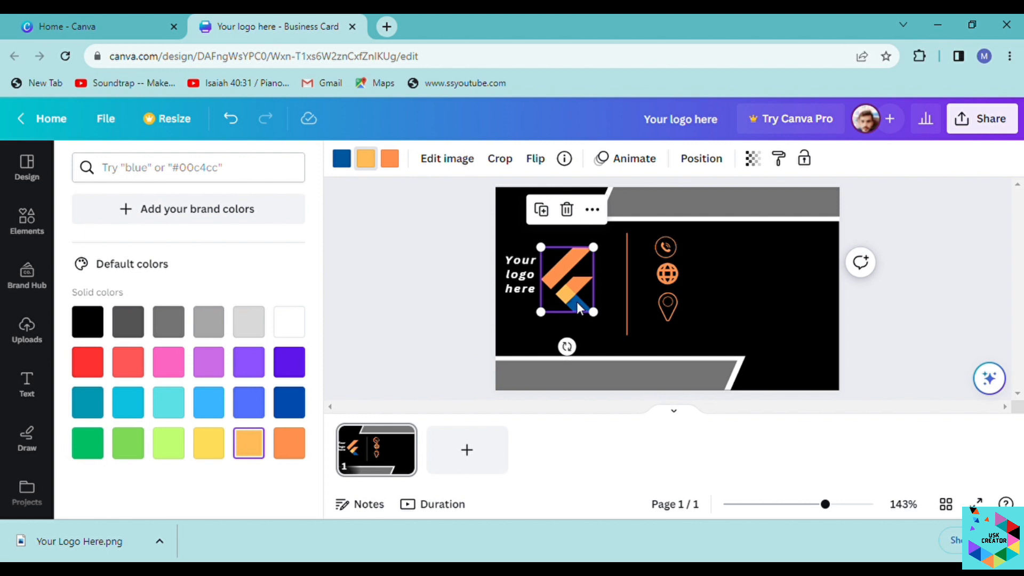
pyautogui.click(342, 160)
pyautogui.click(289, 442)
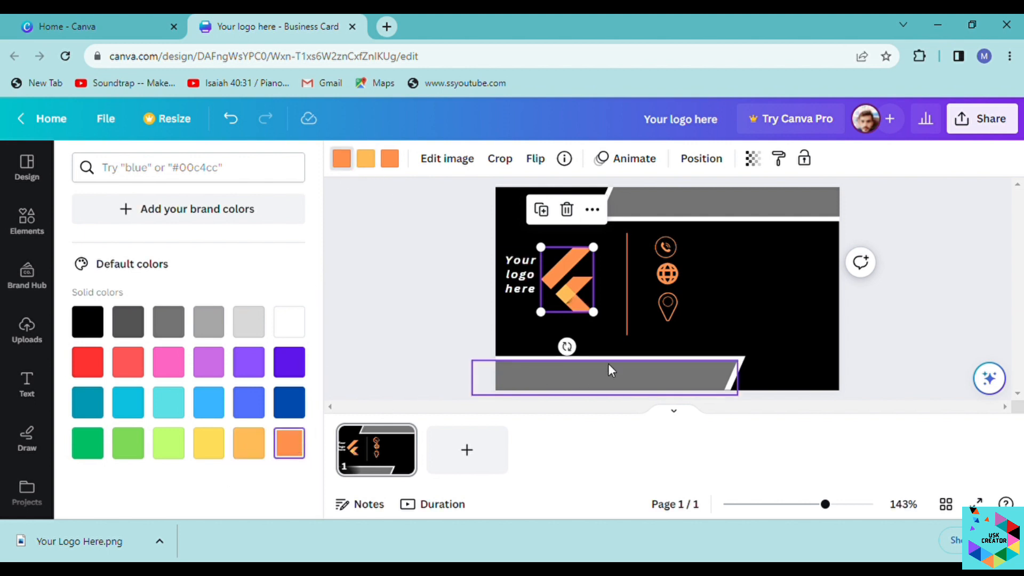
pyautogui.click(612, 341)
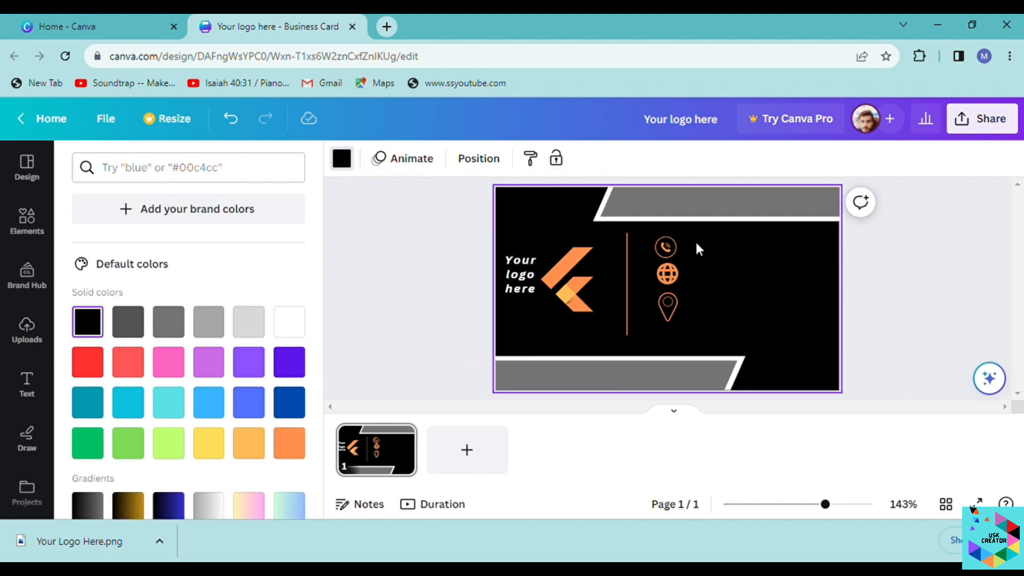
# Step: Search the elements for "message" and insert the outlined envelope icon
pyautogui.click(26, 221)
pyautogui.click(172, 169)
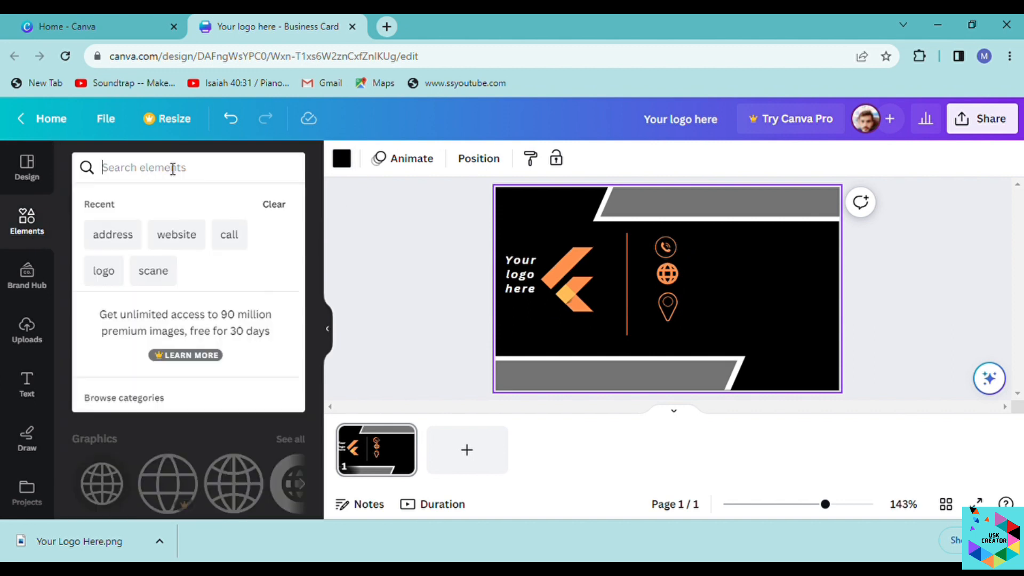
pyautogui.write('mess')
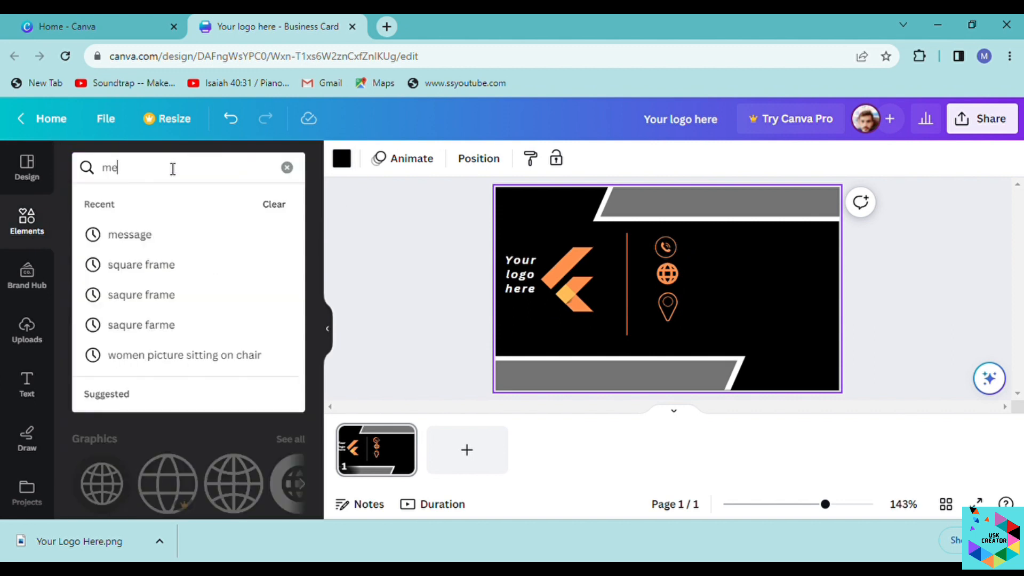
pyautogui.click(165, 241)
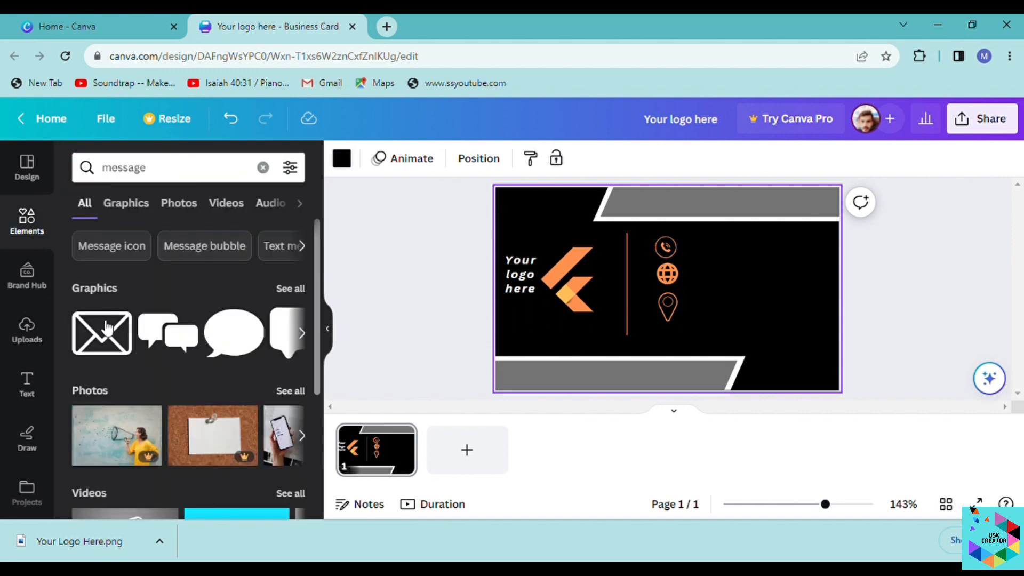
pyautogui.click(624, 287)
# Step: Recolour the envelope icon with the same orange as the other icons, shrink it and place it below the location pin
pyautogui.click(341, 158)
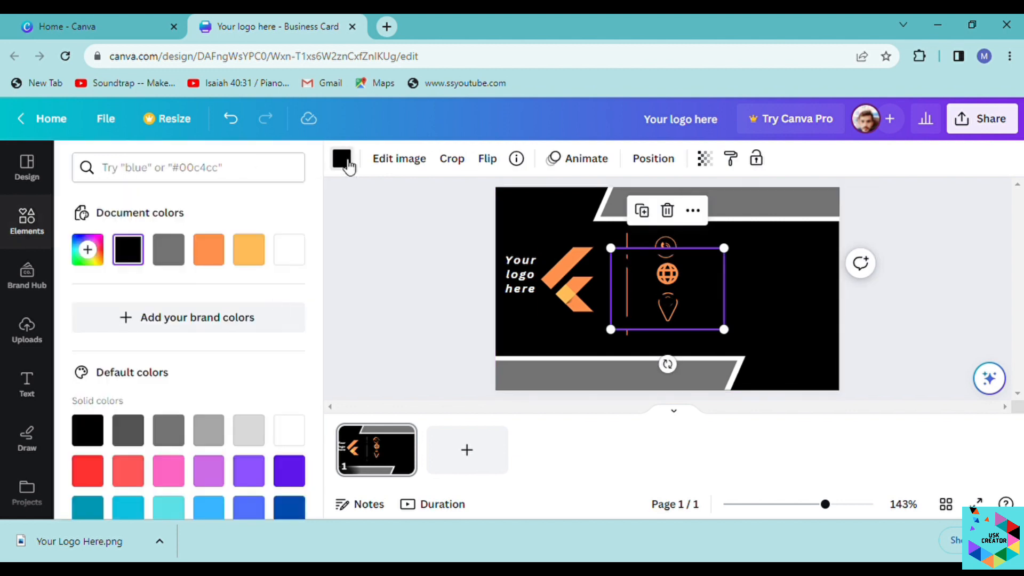
pyautogui.click(249, 249)
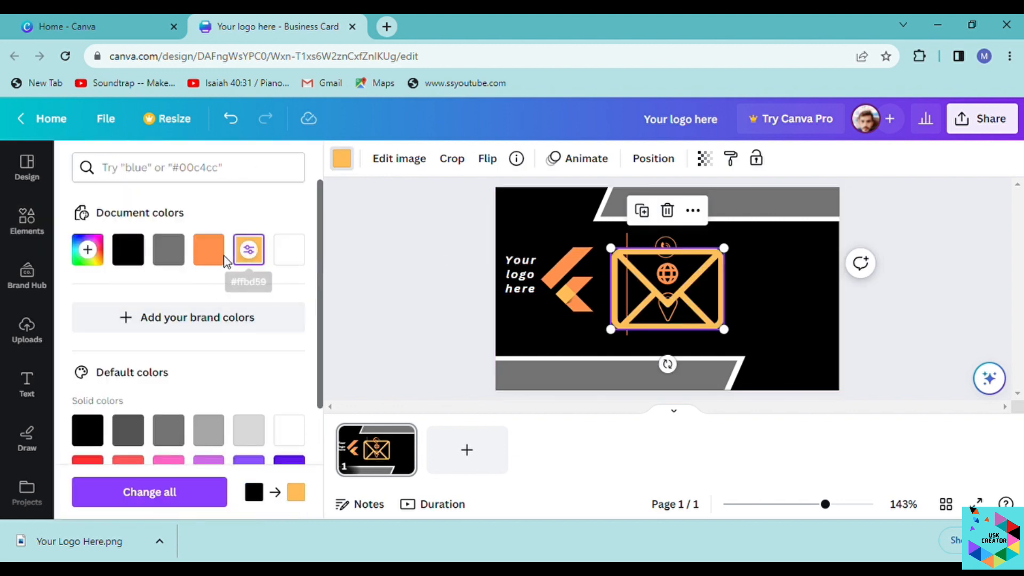
pyautogui.click(209, 249)
pyautogui.moveTo(611, 248); pyautogui.dragTo(659, 327)
pyautogui.click(711, 323)
pyautogui.click(668, 335)
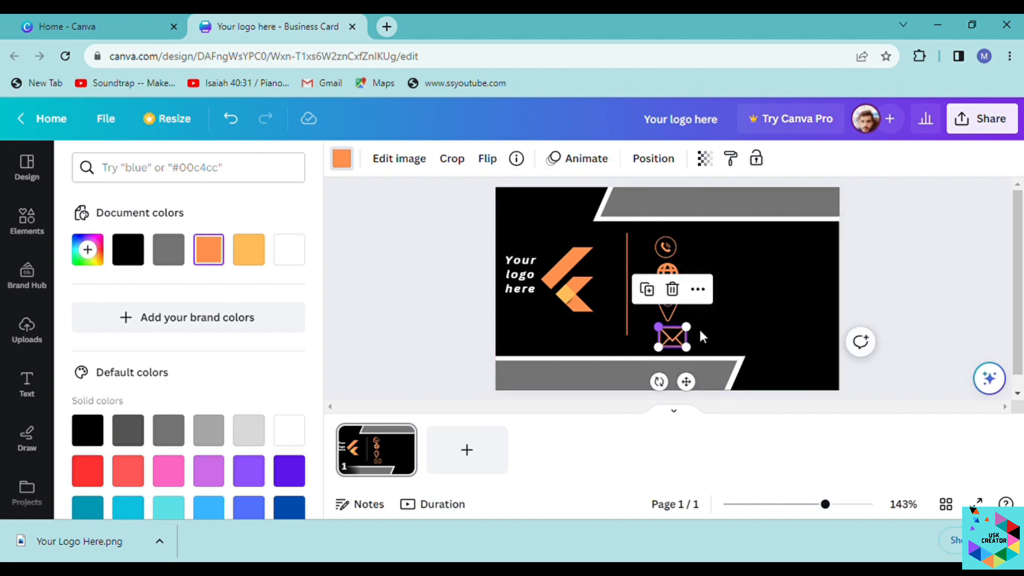
# Step: Move the four contact icons up together and shrink the envelope icon slightly to match the column
pyautogui.click(698, 328)
pyautogui.moveTo(650, 234); pyautogui.dragTo(675, 328)
pyautogui.click(725, 321)
pyautogui.click(680, 328)
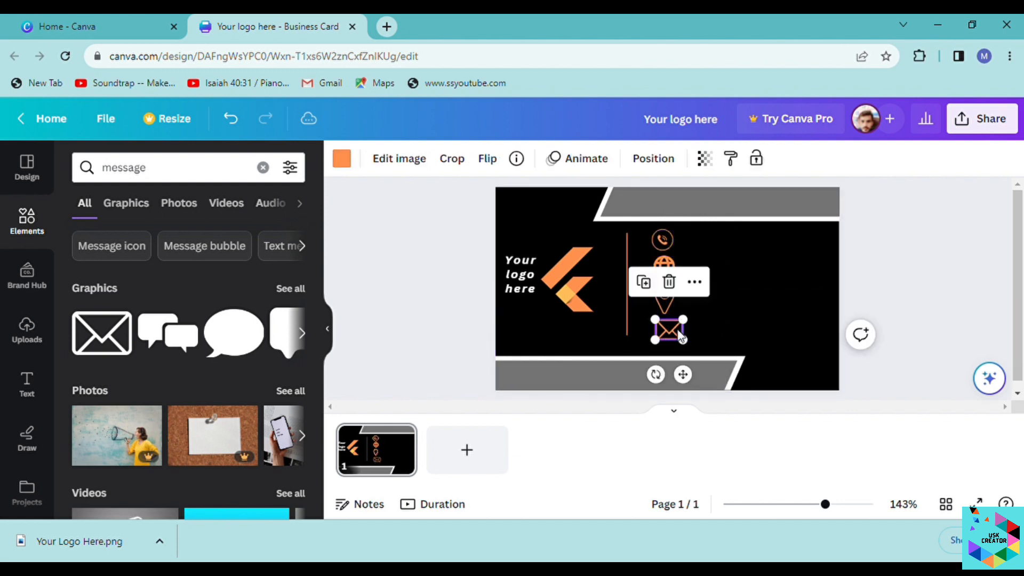
pyautogui.moveTo(665, 327); pyautogui.dragTo(664, 332)
pyautogui.click(715, 288)
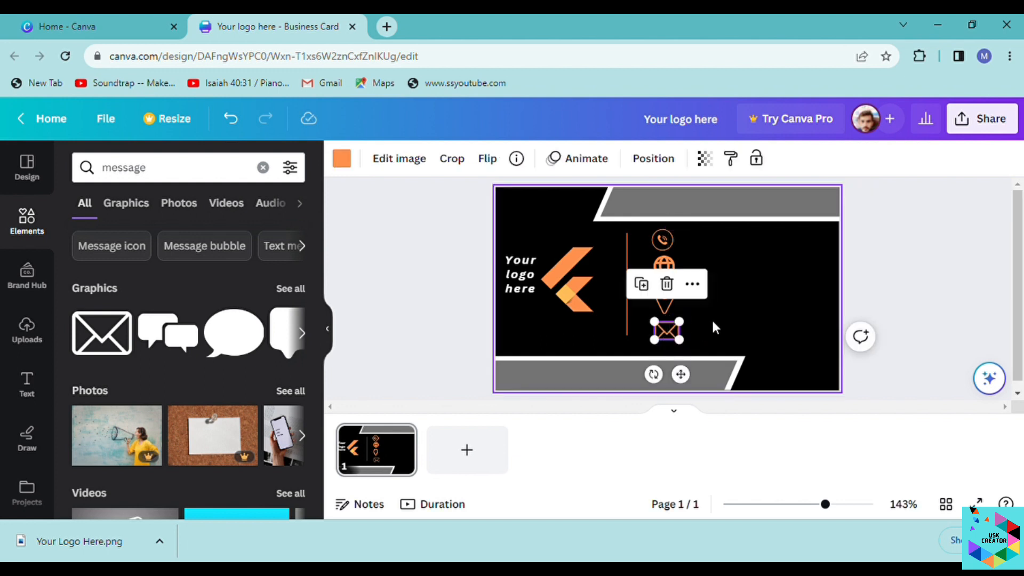
pyautogui.click(698, 311)
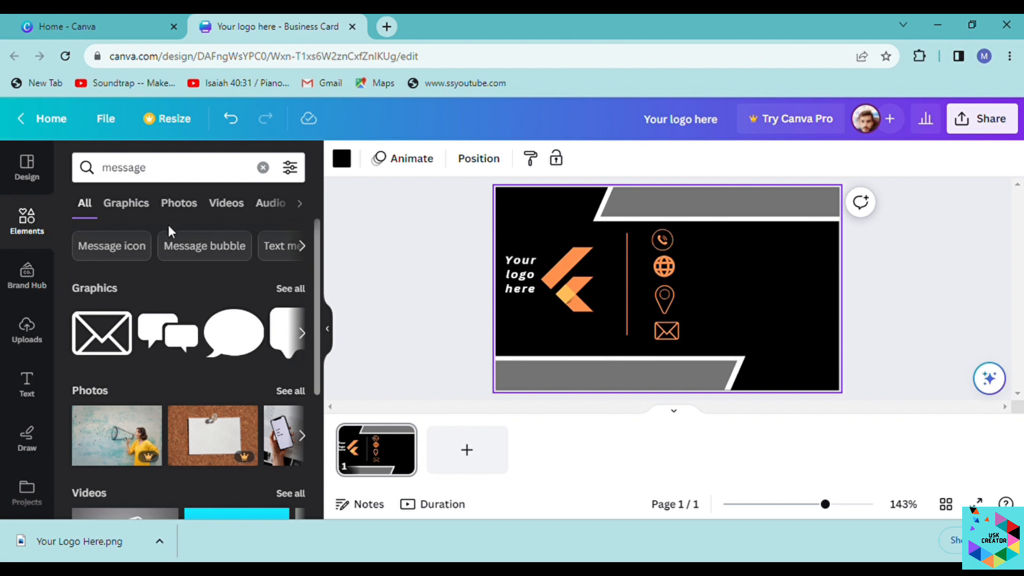
pyautogui.click(738, 218)
pyautogui.click(767, 235)
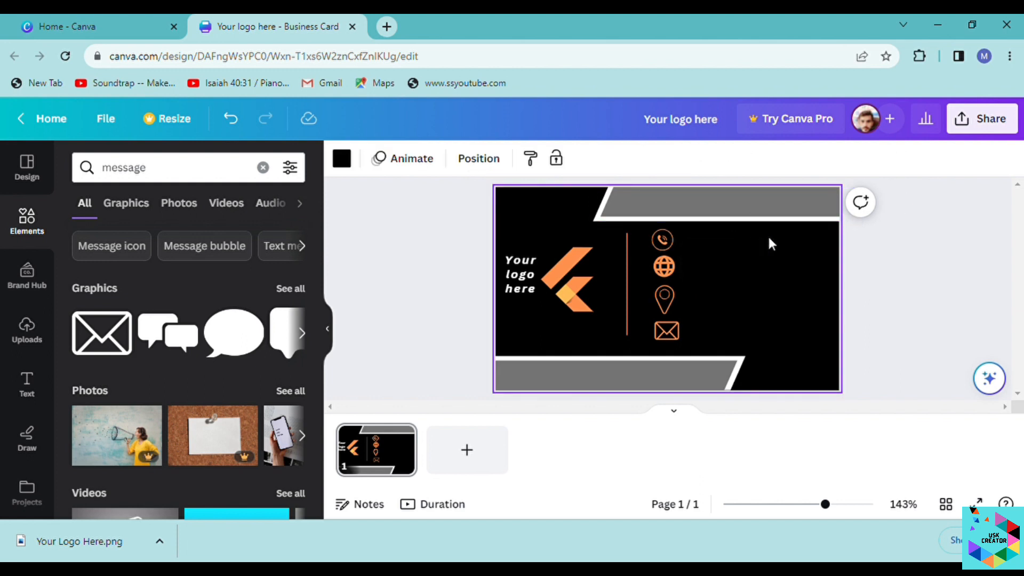
# Step: Recolour the white slanted band behind the lower grey band with orange #ff914d
pyautogui.click(725, 363)
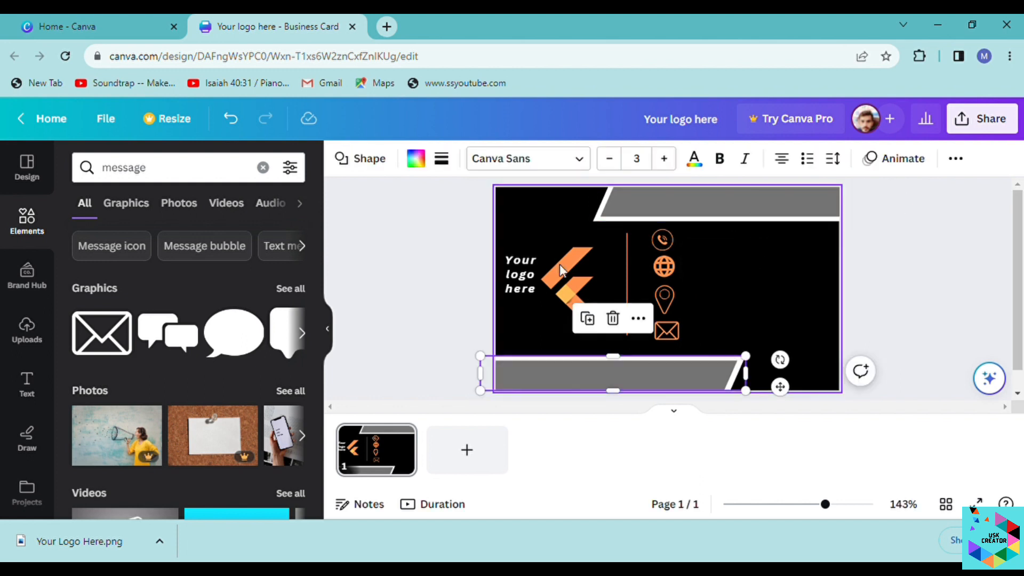
pyautogui.click(415, 158)
pyautogui.click(248, 249)
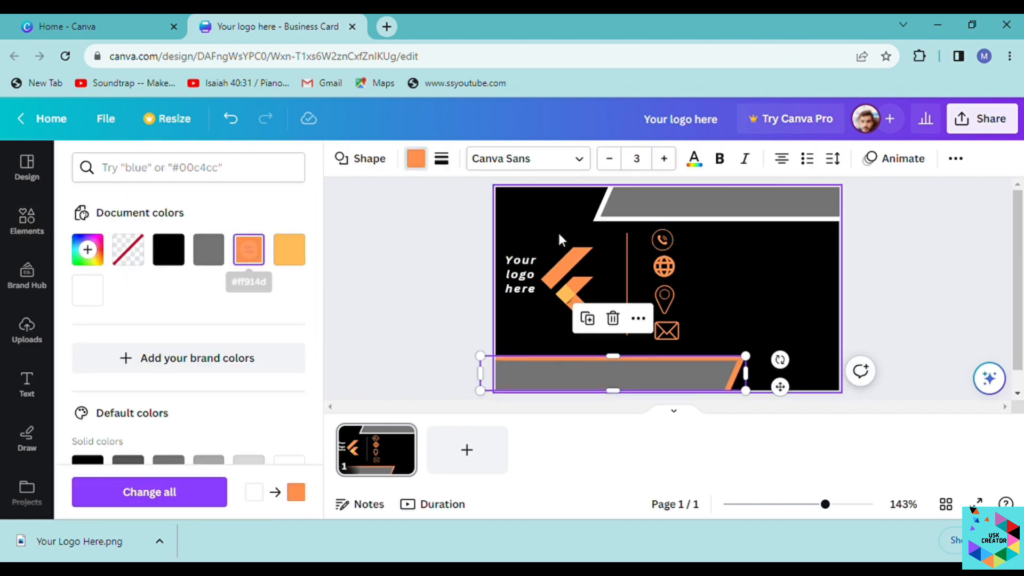
# Step: Recolour the white slanted band behind the upper grey band with orange #ff914d
pyautogui.click(756, 261)
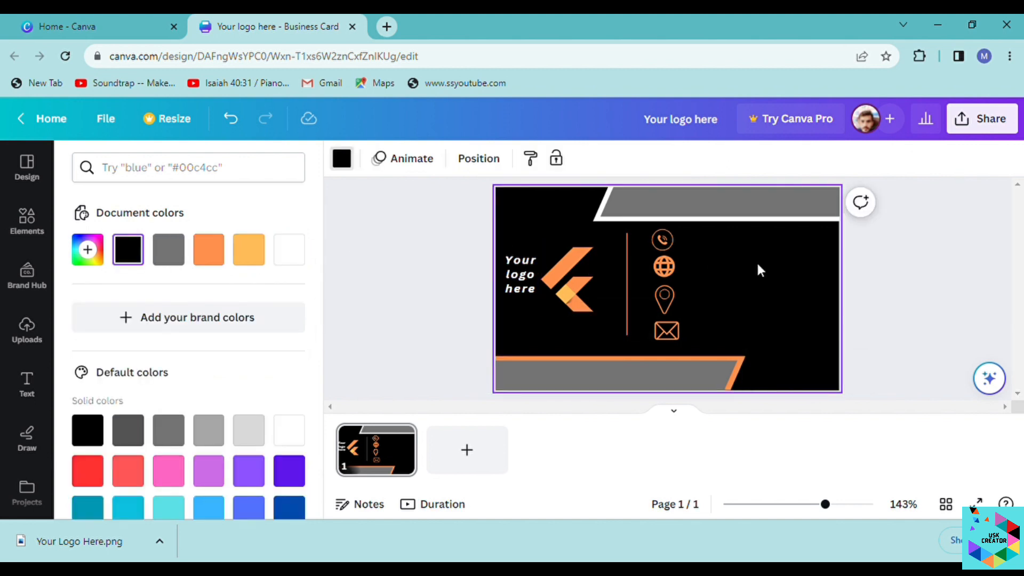
pyautogui.click(749, 222)
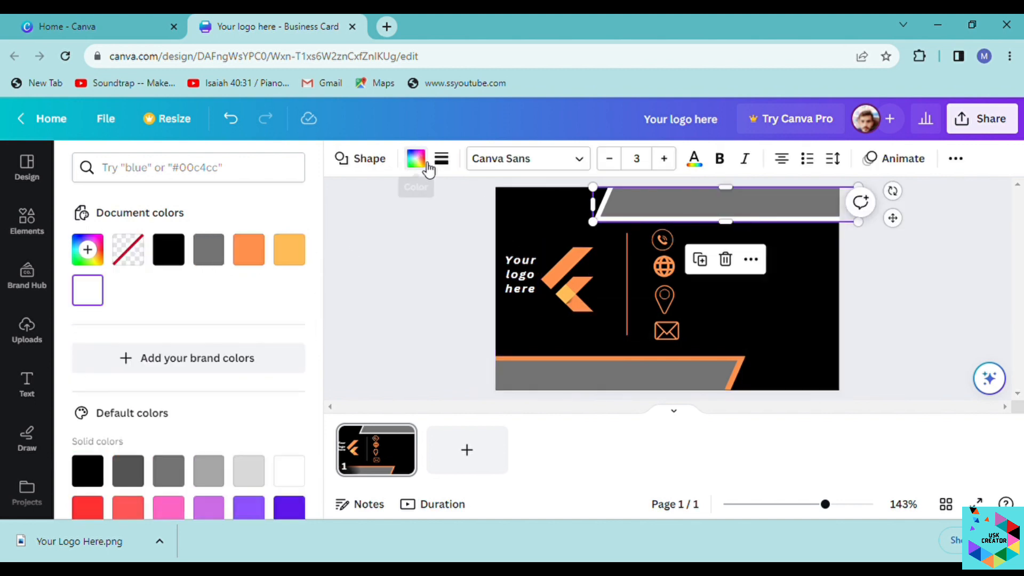
pyautogui.click(248, 252)
pyautogui.click(709, 299)
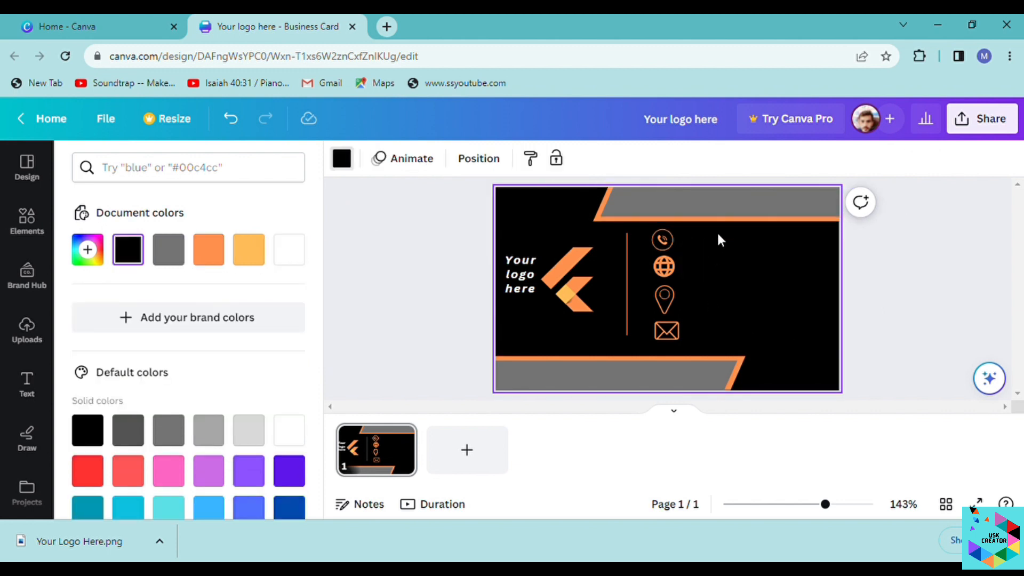
# Step: Recolour the slanted edge bands behind both the upper and lower grey bands white
pyautogui.click(729, 223)
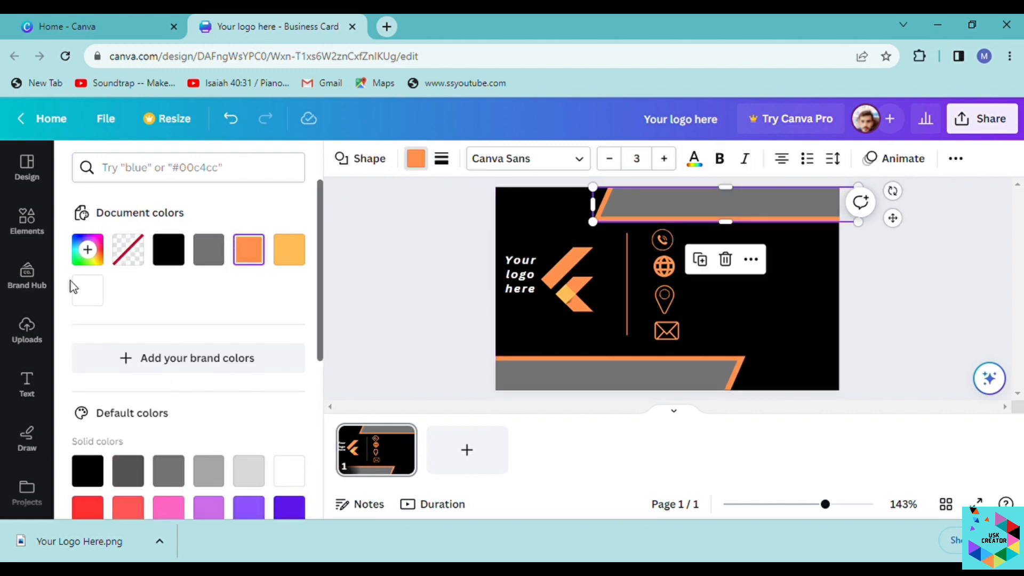
pyautogui.click(87, 290)
pyautogui.click(617, 359)
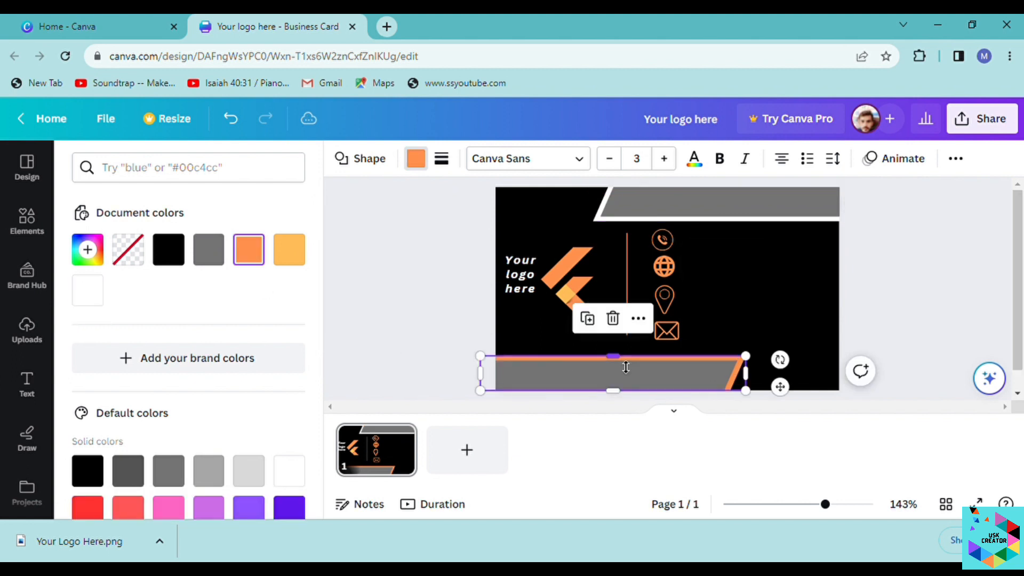
pyautogui.click(99, 294)
pyautogui.click(716, 233)
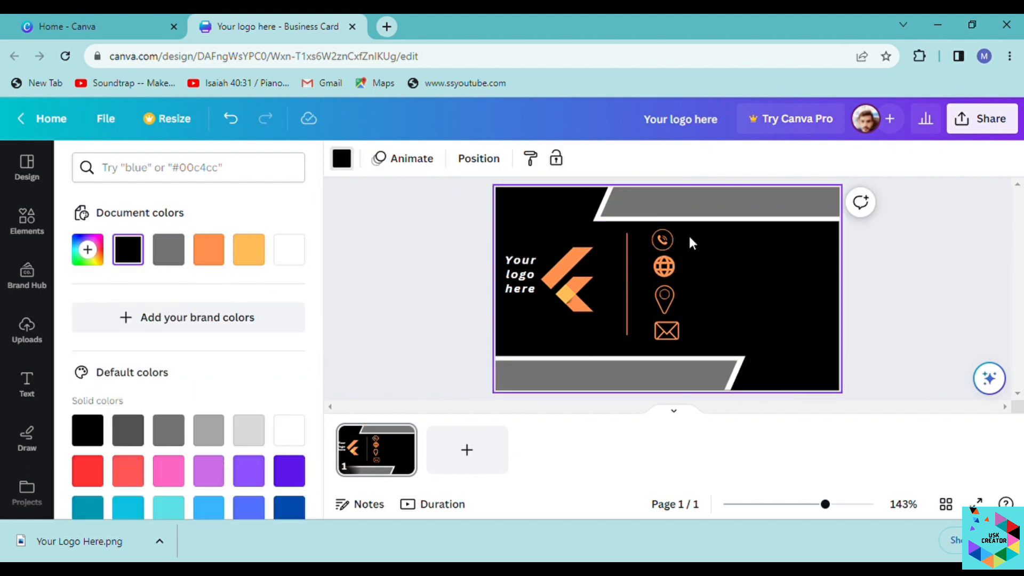
# Step: Add a subheading text box, widen it slightly and place it to the right of the globe icon
pyautogui.click(28, 377)
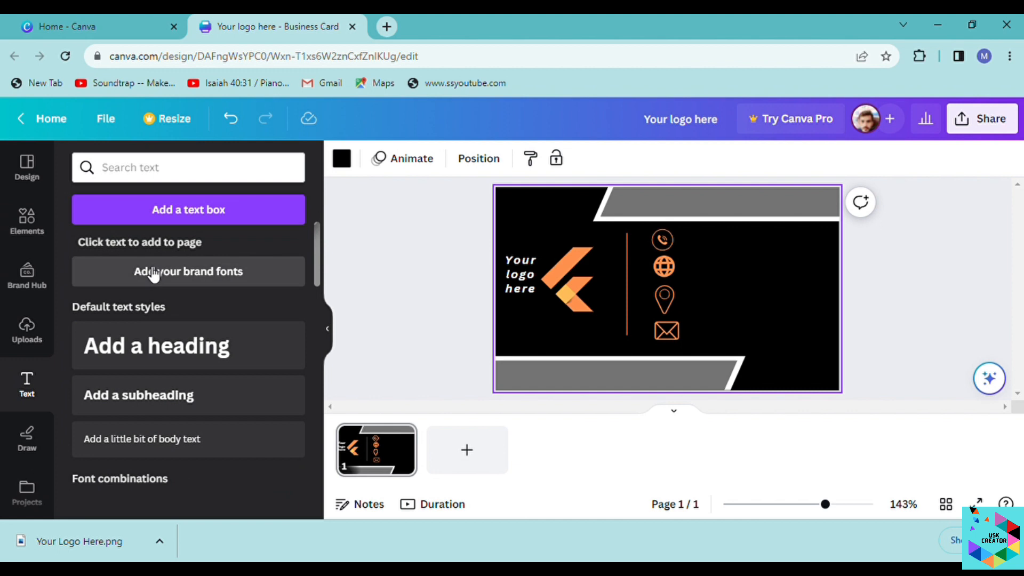
pyautogui.click(167, 395)
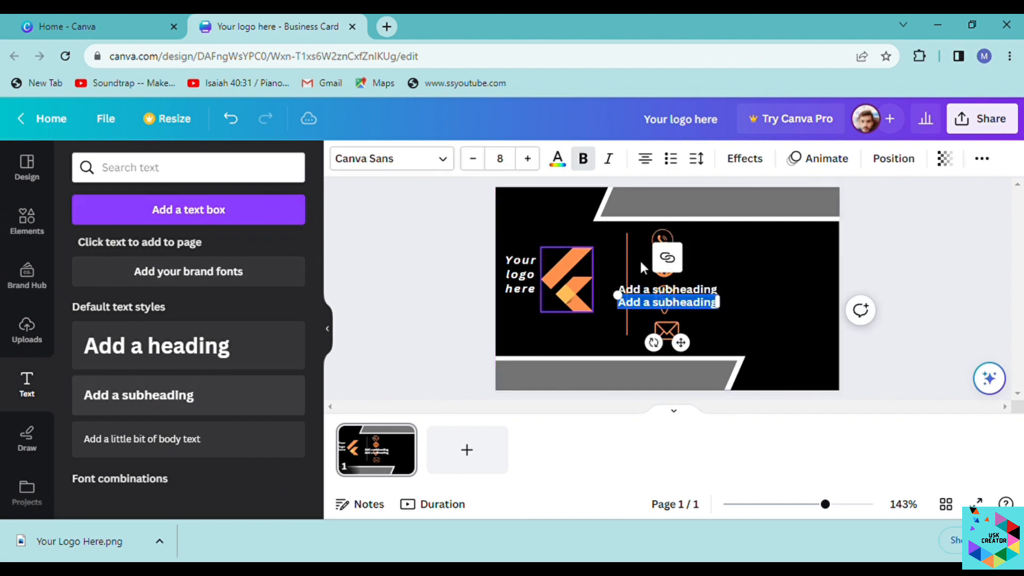
pyautogui.click(692, 302)
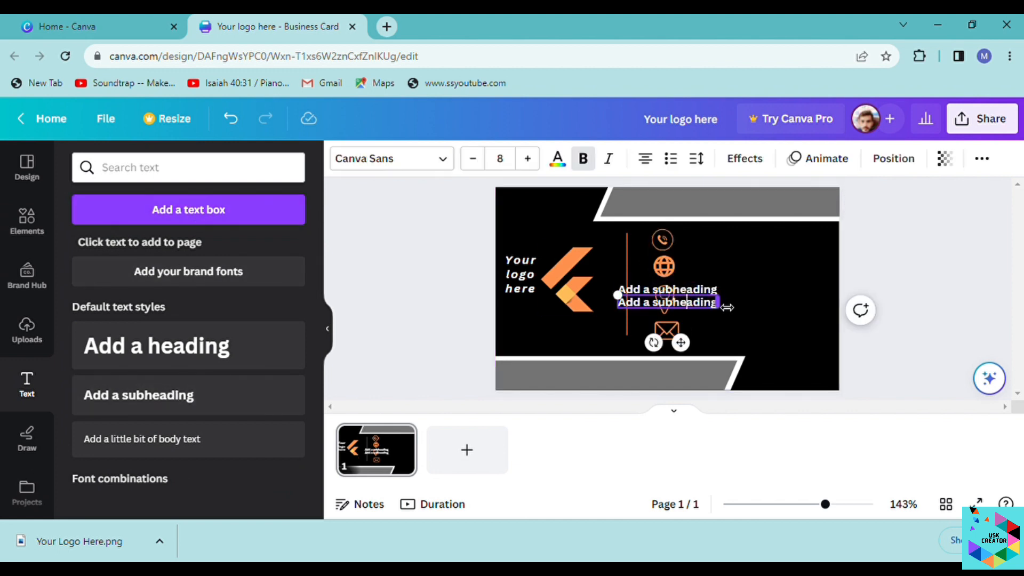
pyautogui.moveTo(727, 308); pyautogui.dragTo(741, 308)
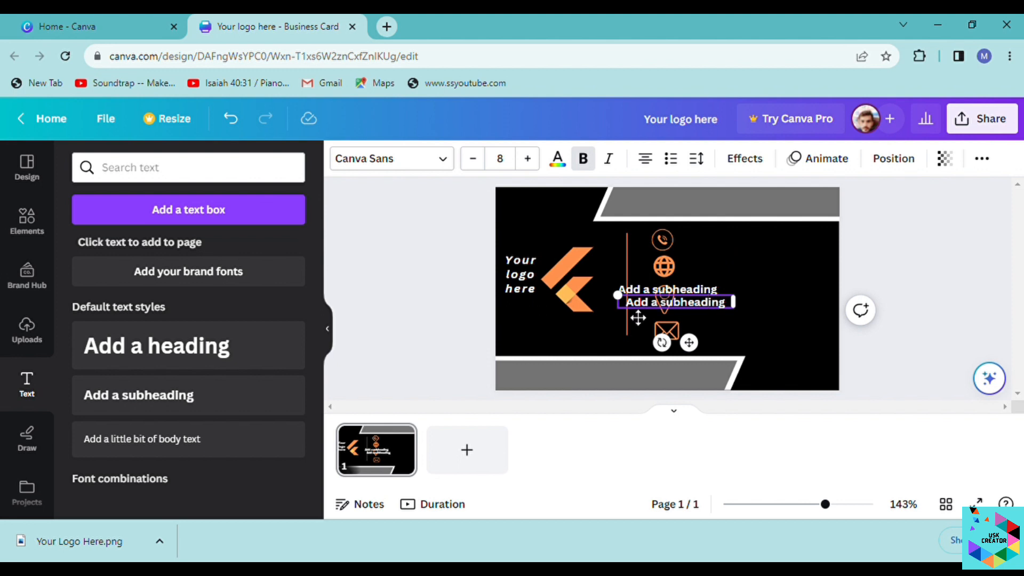
pyautogui.moveTo(637, 318); pyautogui.dragTo(777, 286)
pyautogui.click(745, 241)
pyautogui.click(774, 261)
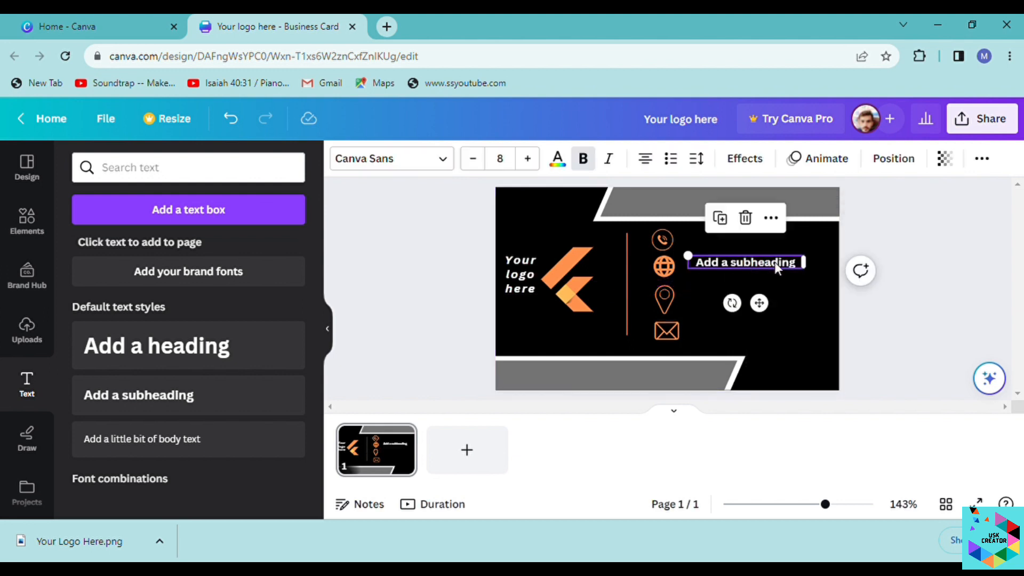
# Step: Replace the subheading's placeholder text with "Your Mobile number here"
pyautogui.doubleClick(781, 263)
pyautogui.press('BackSpace')
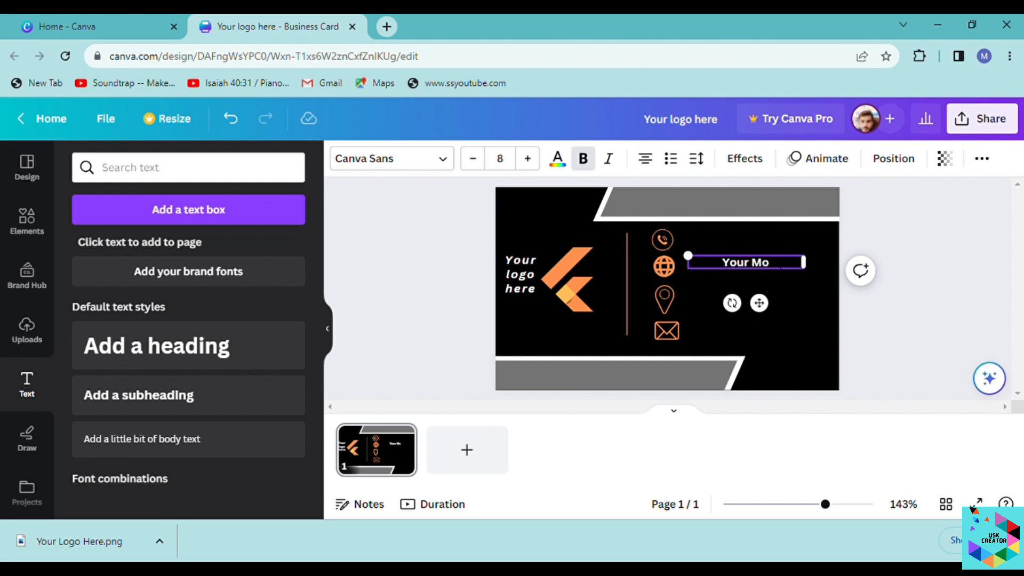
pyautogui.write('e')
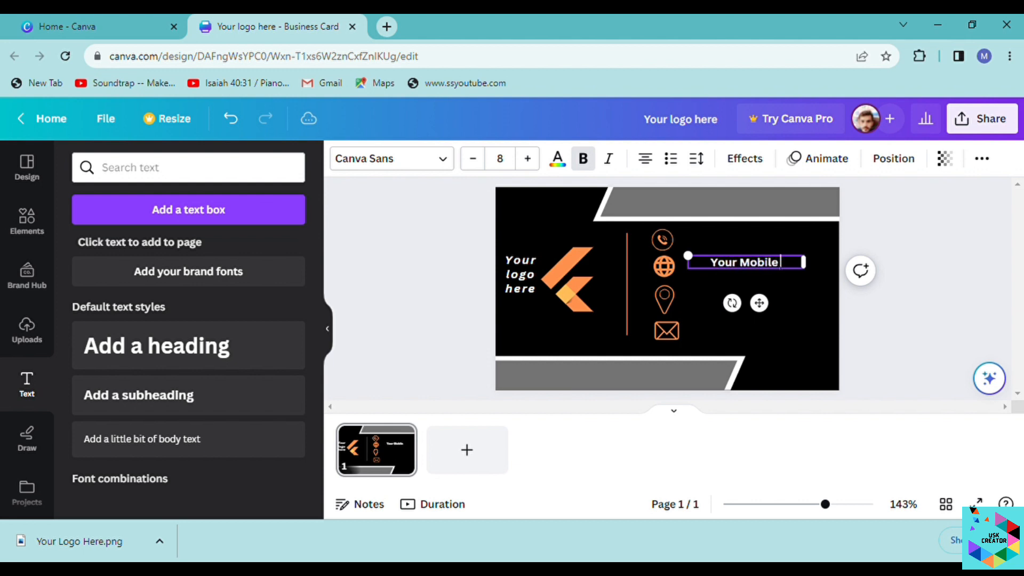
pyautogui.write(' nu')
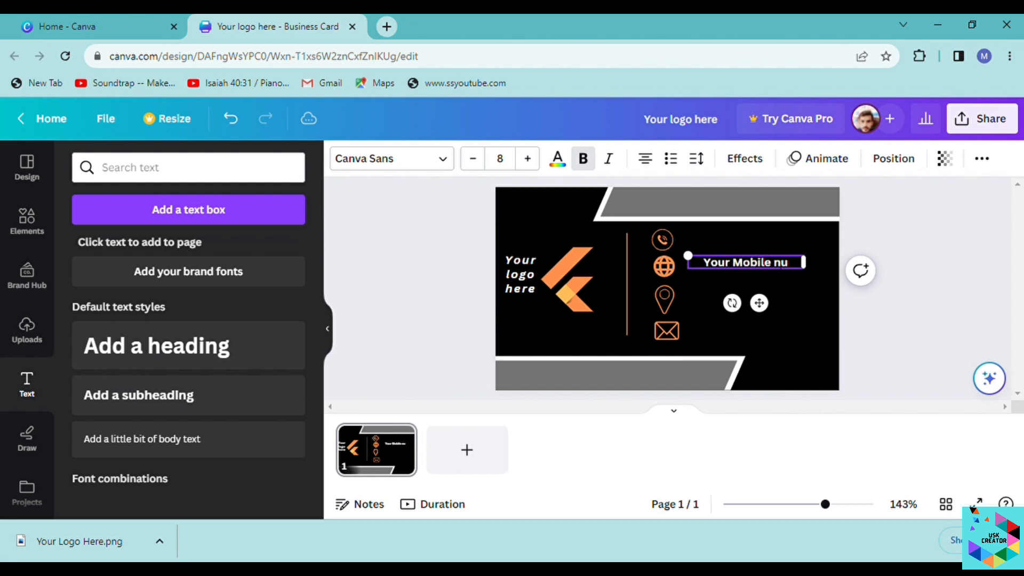
pyautogui.write('mber')
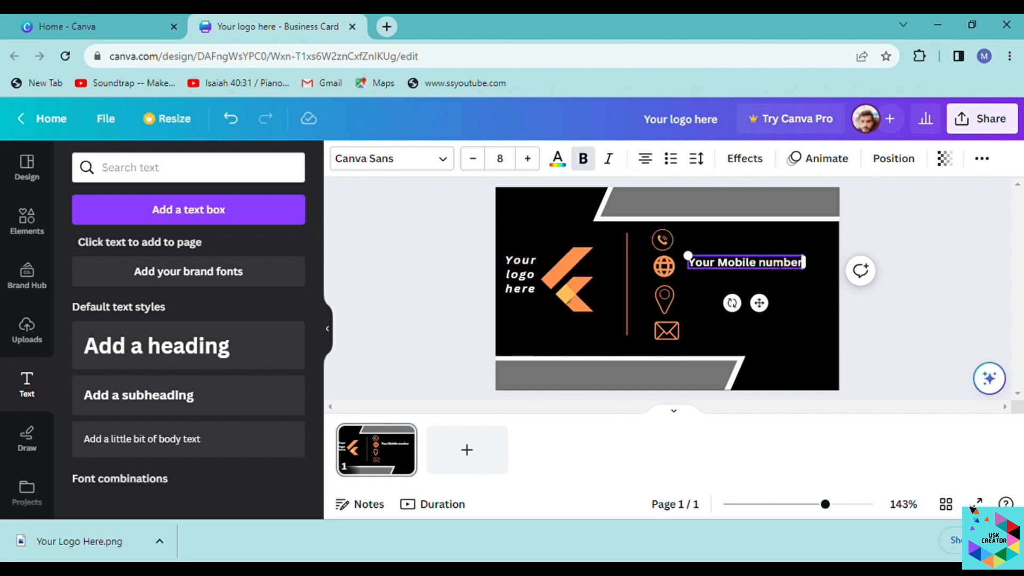
pyautogui.write(' he')
pyautogui.click(817, 264)
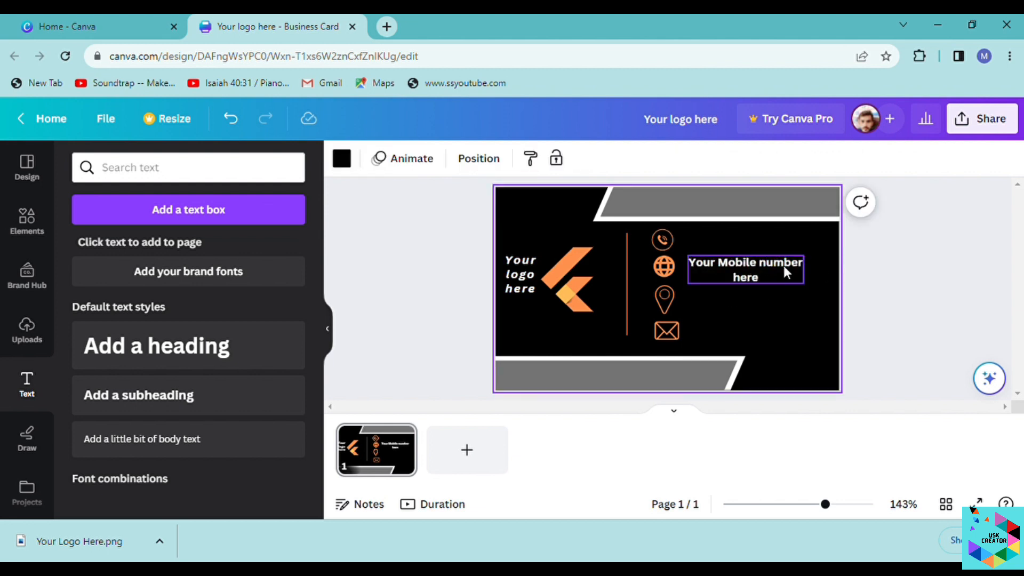
# Step: Shrink the mobile number text to size 5.7 on a single line and place it beside the phone icon
pyautogui.click(783, 266)
pyautogui.moveTo(813, 275)
pyautogui.mouseDown()
pyautogui.moveTo(833, 282)
pyautogui.moveTo(821, 283)
pyautogui.mouseUp()
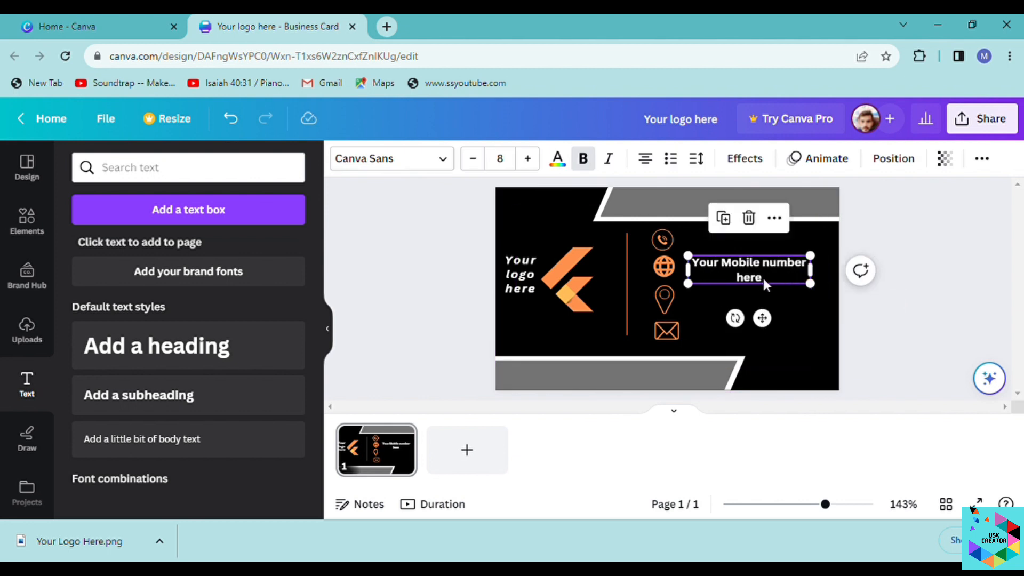
pyautogui.moveTo(816, 262)
pyautogui.mouseDown()
pyautogui.moveTo(804, 257)
pyautogui.moveTo(778, 278)
pyautogui.moveTo(803, 277)
pyautogui.mouseUp()
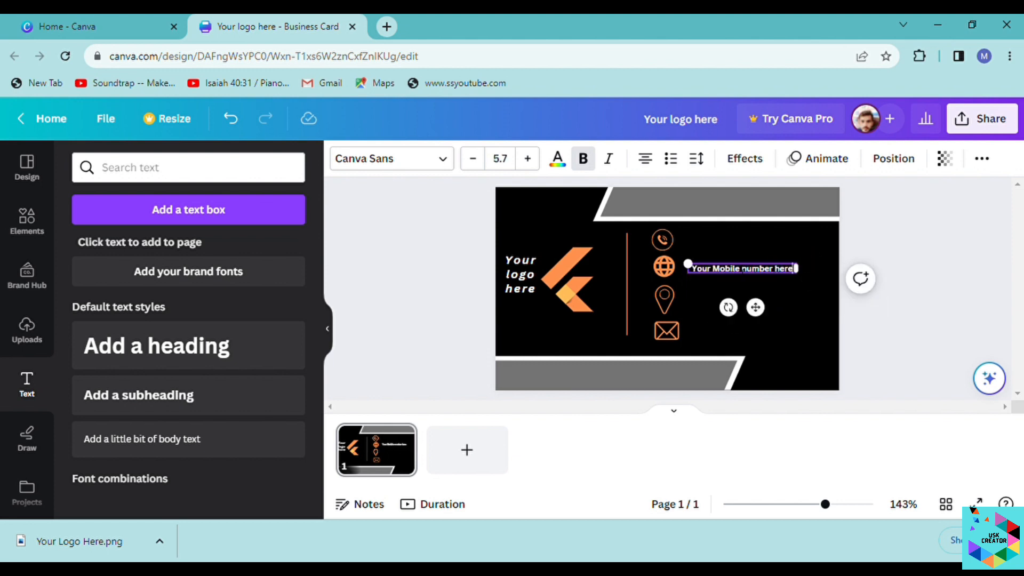
pyautogui.moveTo(755, 308); pyautogui.dragTo(757, 277)
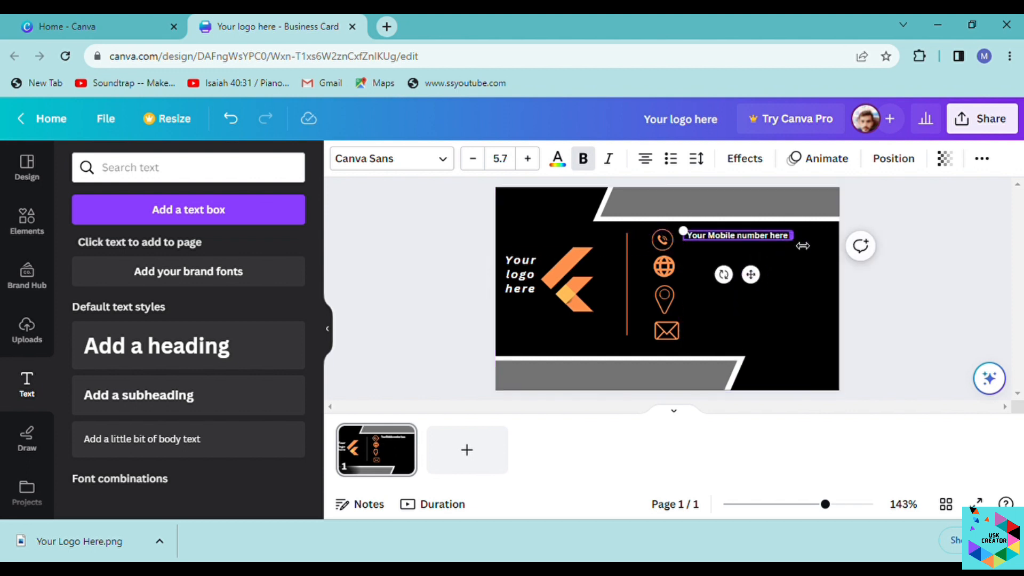
pyautogui.moveTo(802, 244)
pyautogui.mouseDown()
pyautogui.moveTo(829, 274)
pyautogui.moveTo(805, 250)
pyautogui.mouseUp()
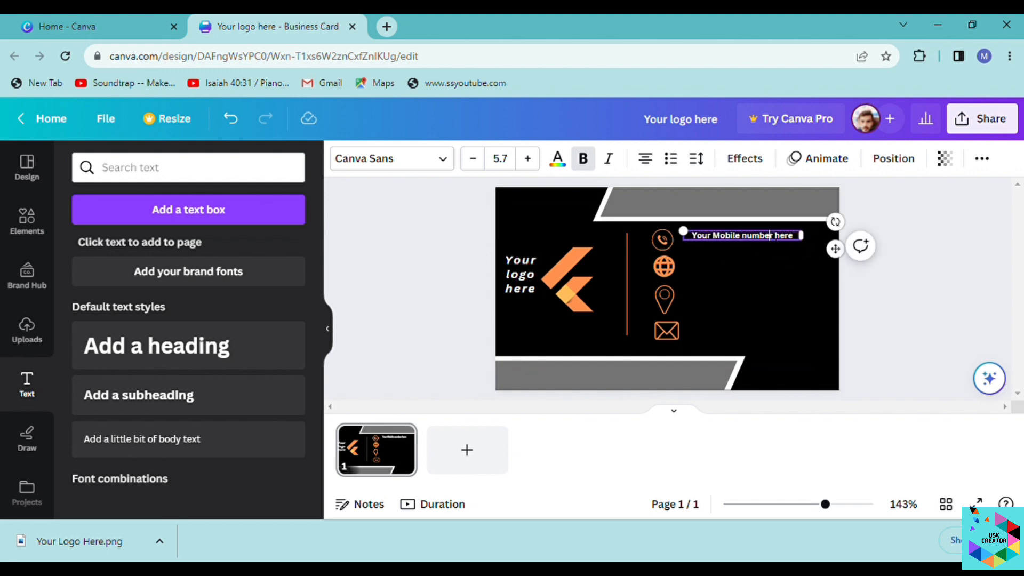
pyautogui.click(765, 261)
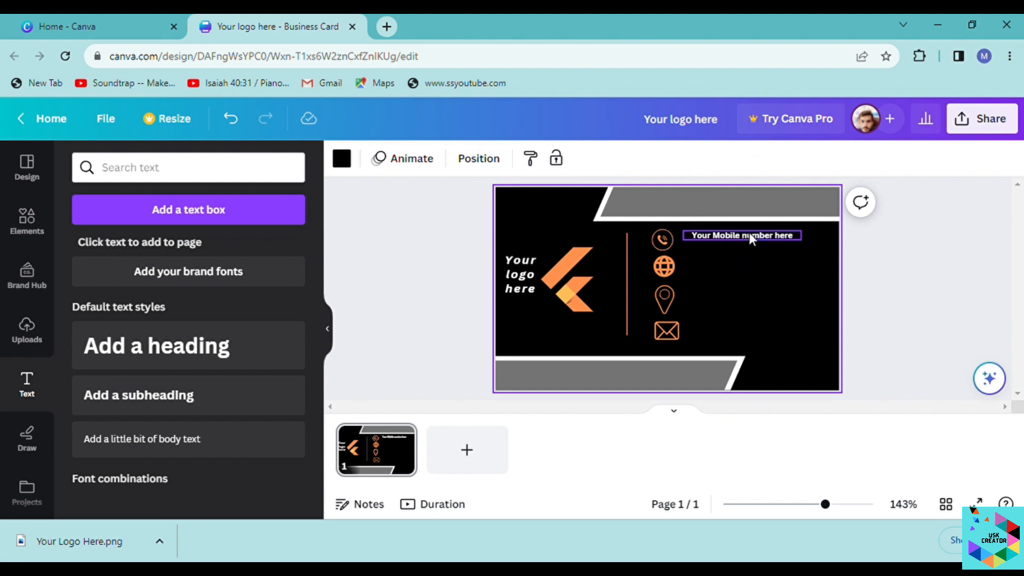
# Step: Duplicate the mobile number text three times and position one line beside each of the four contact icons
pyautogui.click(749, 235)
pyautogui.click(717, 279)
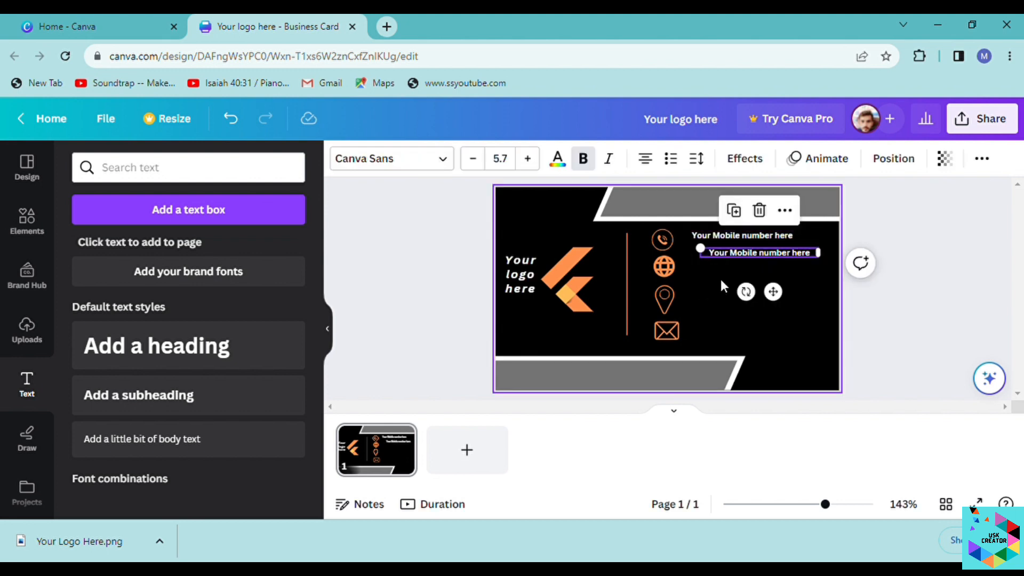
pyautogui.click(767, 269)
pyautogui.click(757, 254)
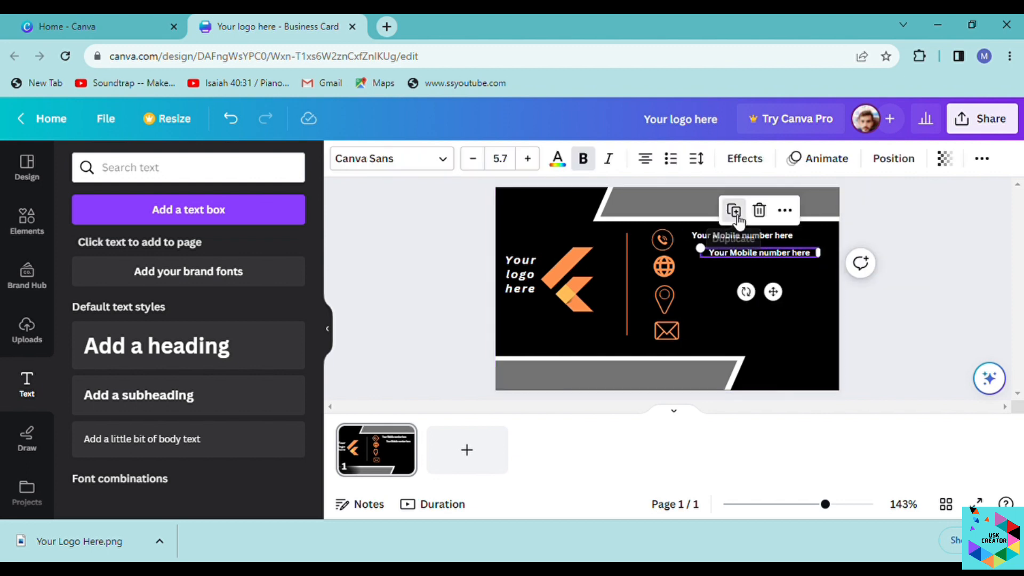
pyautogui.click(735, 212)
pyautogui.click(753, 229)
pyautogui.moveTo(775, 292); pyautogui.dragTo(734, 341)
pyautogui.moveTo(796, 271); pyautogui.dragTo(766, 302)
pyautogui.moveTo(798, 253); pyautogui.dragTo(791, 277)
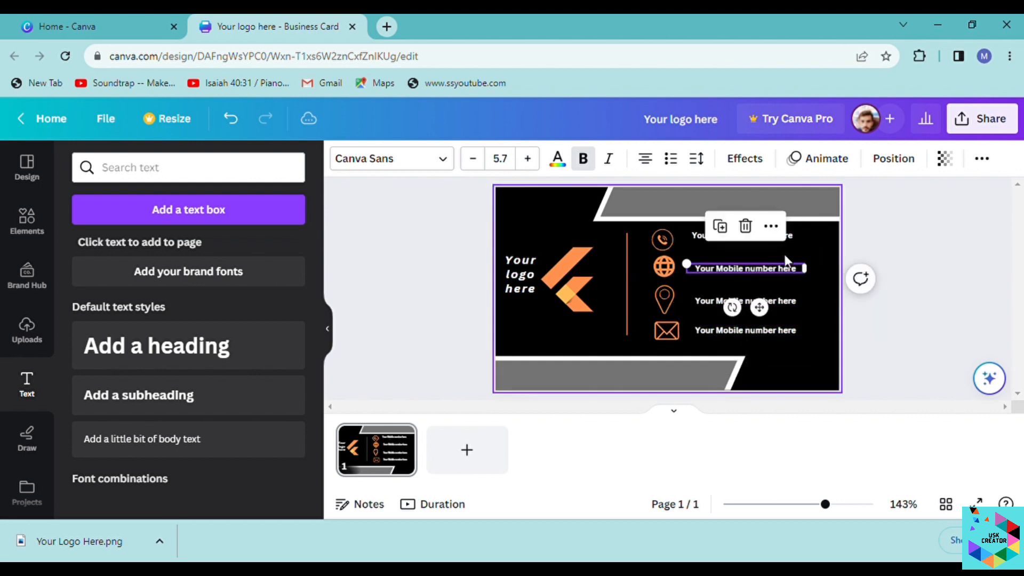
pyautogui.moveTo(795, 233); pyautogui.dragTo(799, 237)
# Step: Select all four contact text lines and even out their spacing with Tidy up
pyautogui.moveTo(689, 229); pyautogui.dragTo(783, 328)
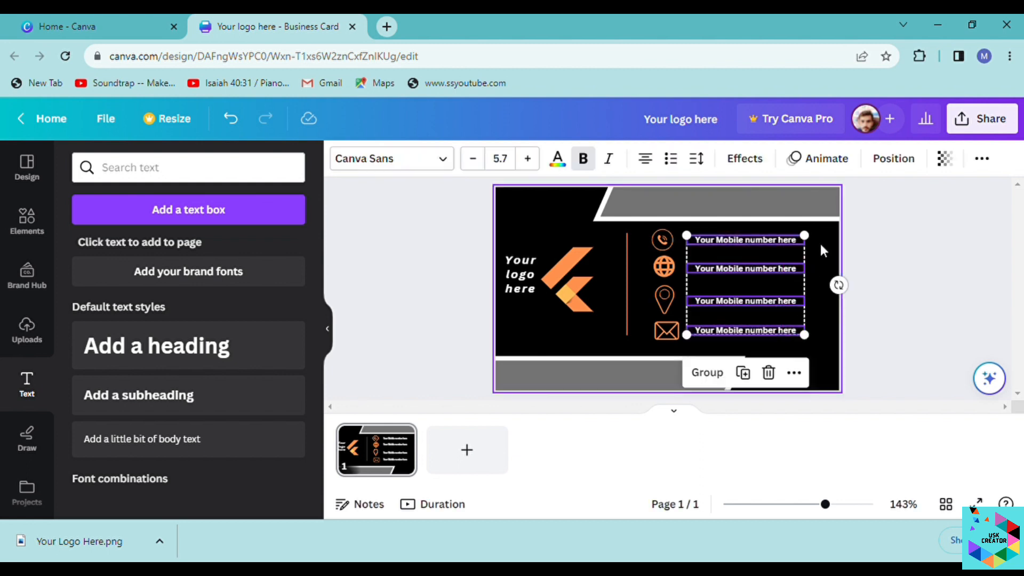
pyautogui.click(906, 160)
pyautogui.click(108, 452)
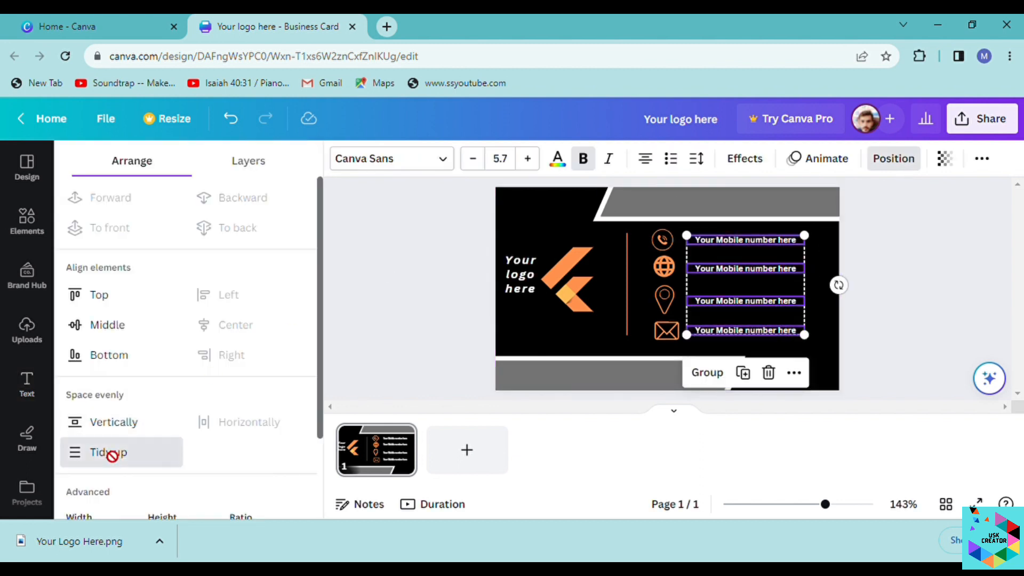
pyautogui.click(824, 291)
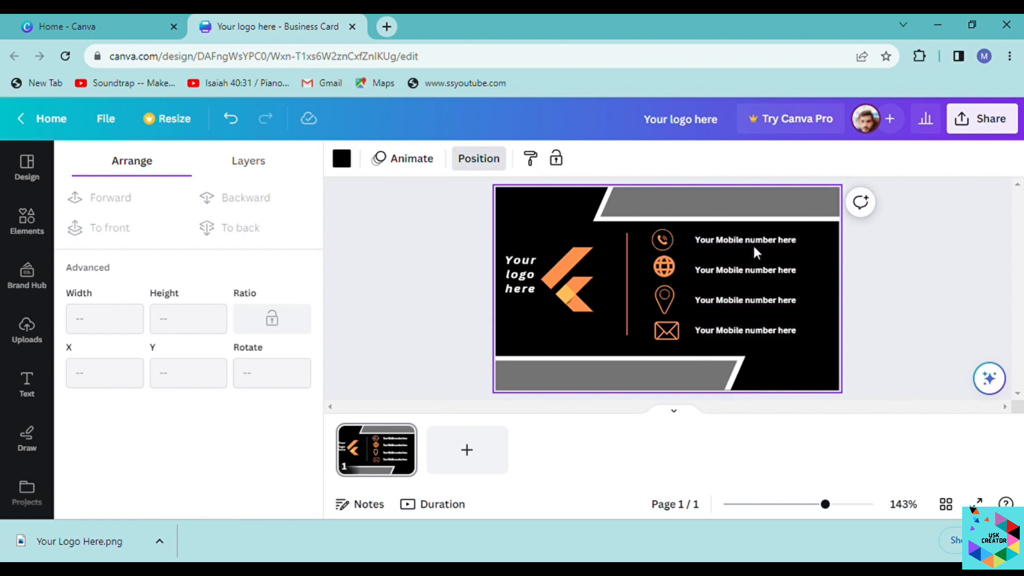
# Step: Search the elements for "scane", show all matching graphics and insert the QR code with corner brackets
pyautogui.click(25, 235)
pyautogui.click(188, 167)
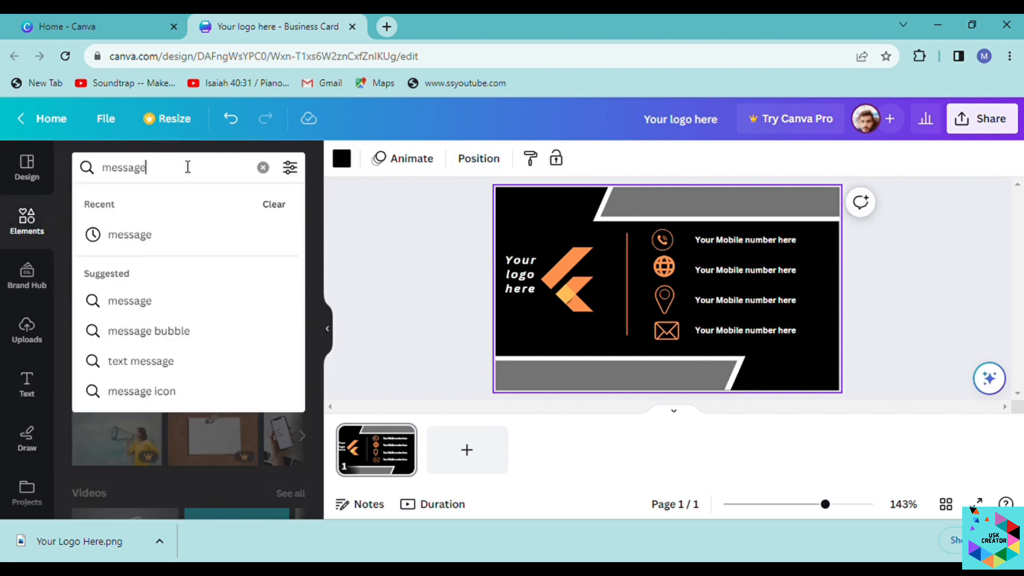
pyautogui.write('scane')
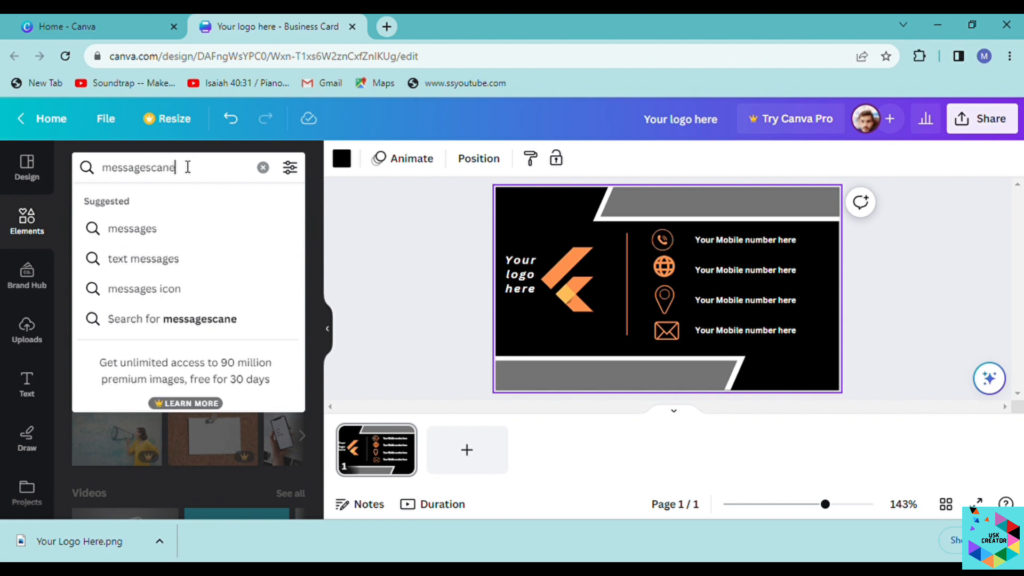
pyautogui.click(276, 171)
pyautogui.click(219, 176)
pyautogui.write('sca')
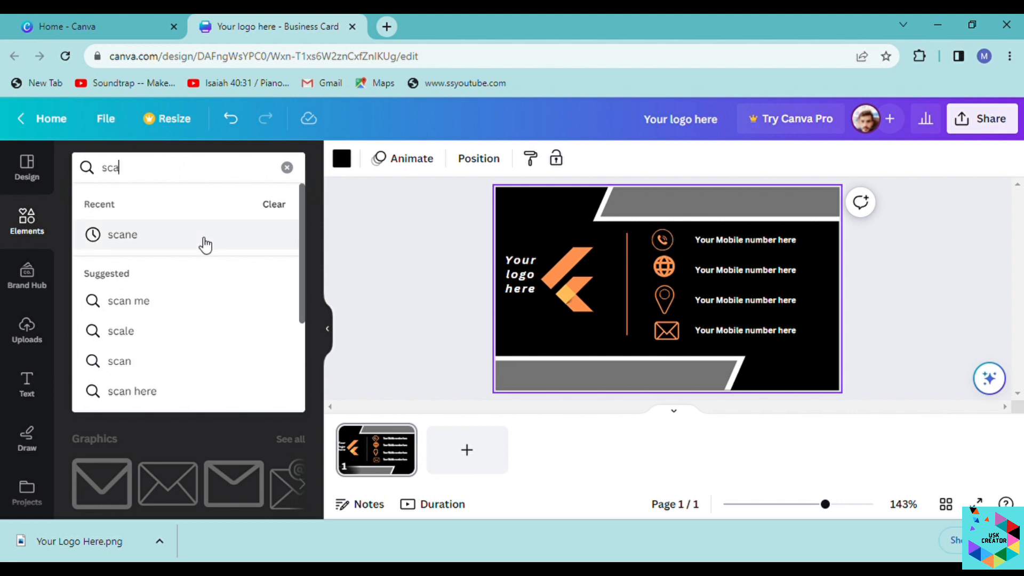
pyautogui.click(203, 238)
pyautogui.click(300, 349)
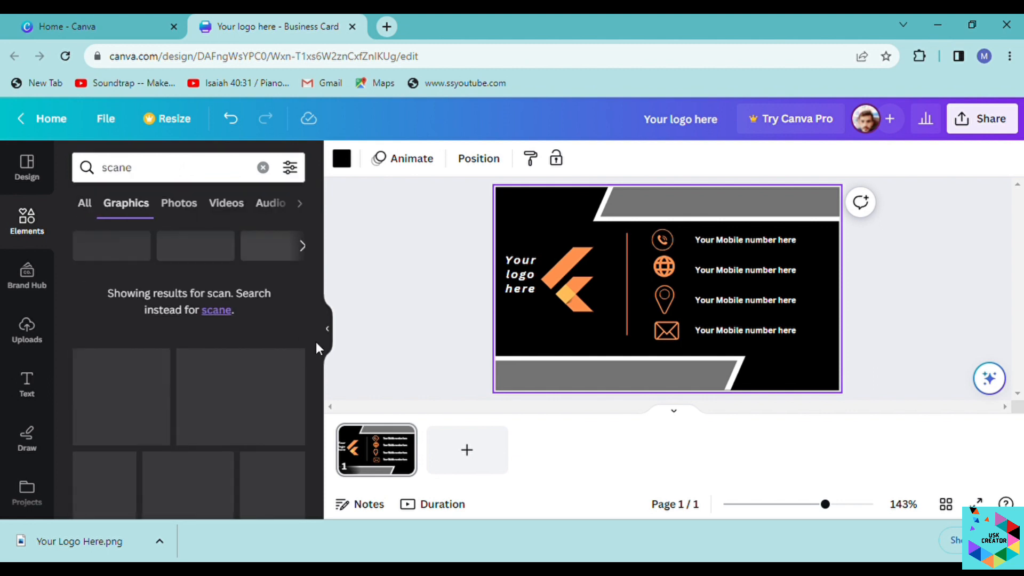
pyautogui.scroll(-4, 319, 301)
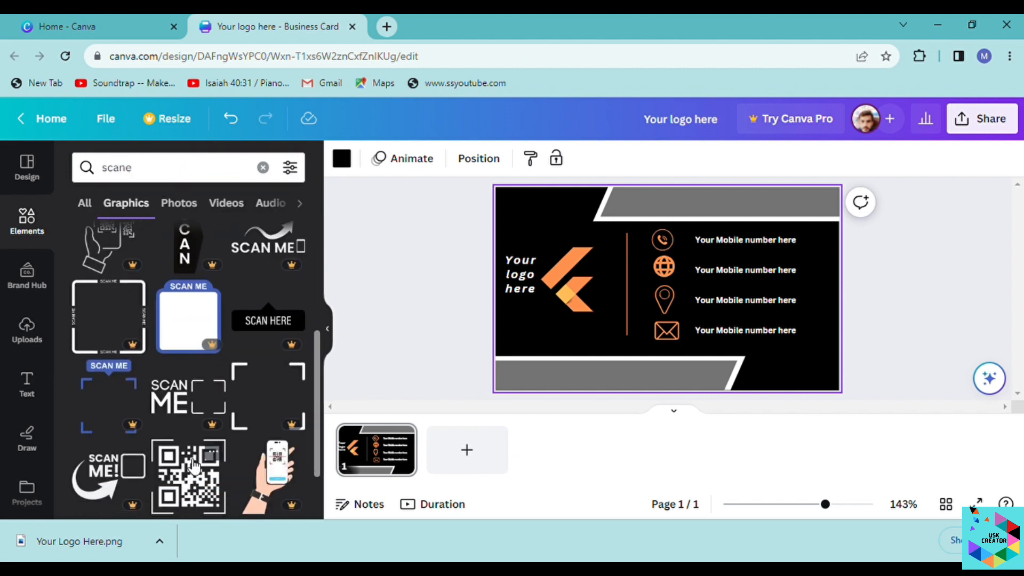
# Step: Recolour the inserted QR code white
pyautogui.click(687, 277)
pyautogui.click(342, 159)
pyautogui.click(289, 249)
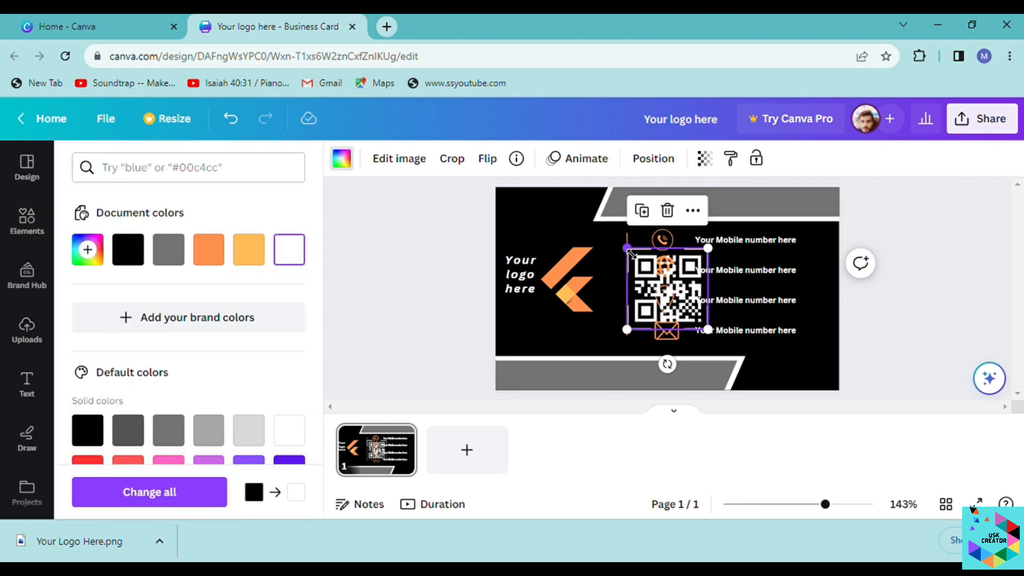
# Step: Shrink the QR code and place it in the lower-right corner of the card
pyautogui.moveTo(632, 254); pyautogui.dragTo(659, 283)
pyautogui.moveTo(723, 313); pyautogui.dragTo(826, 370)
pyautogui.moveTo(759, 334); pyautogui.dragTo(805, 360)
pyautogui.click(866, 323)
pyautogui.click(865, 341)
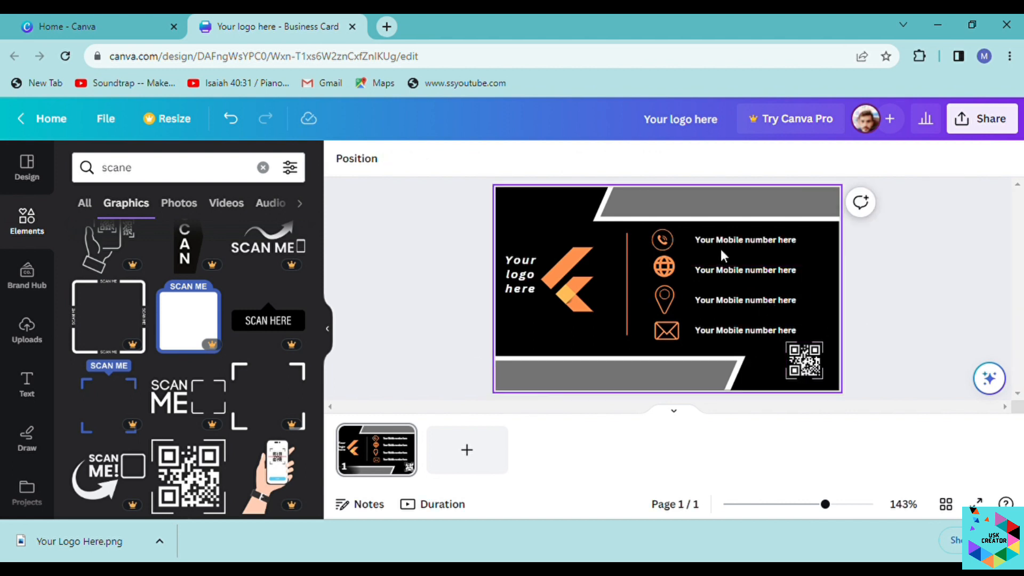
# Step: Download the finished business card as a PNG
pyautogui.click(960, 122)
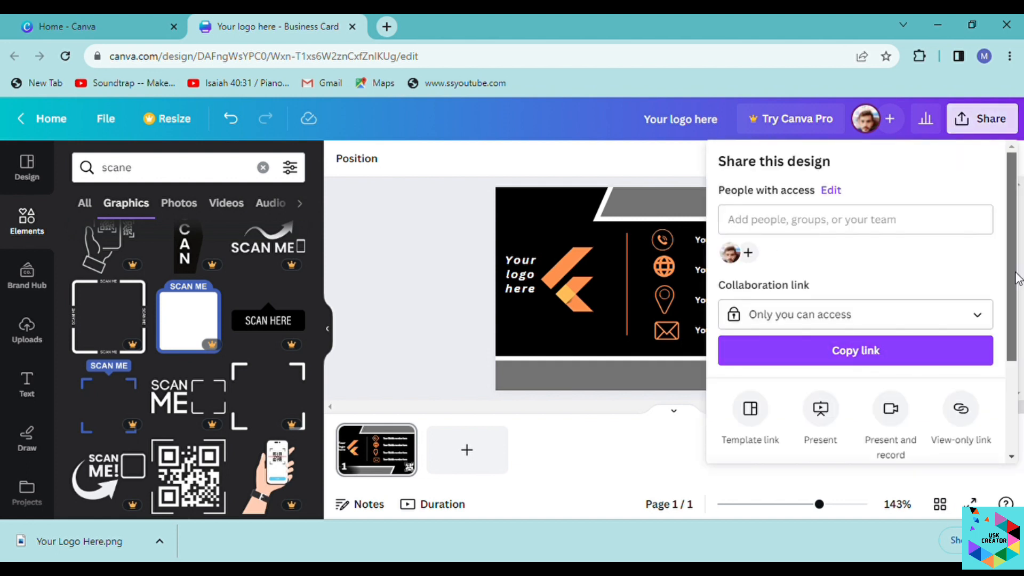
pyautogui.scroll(-3, 900, 388)
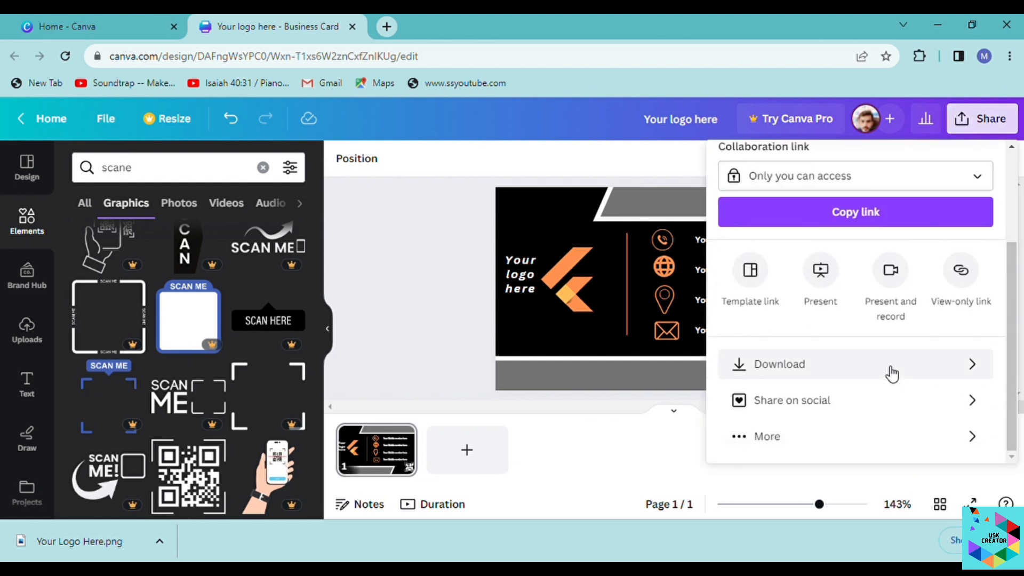
pyautogui.click(892, 374)
pyautogui.click(862, 403)
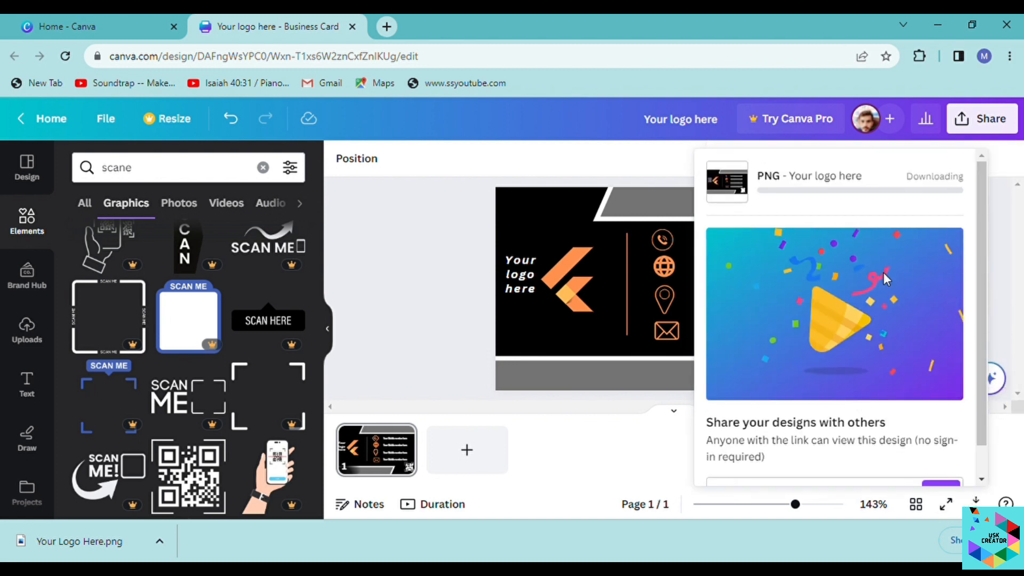